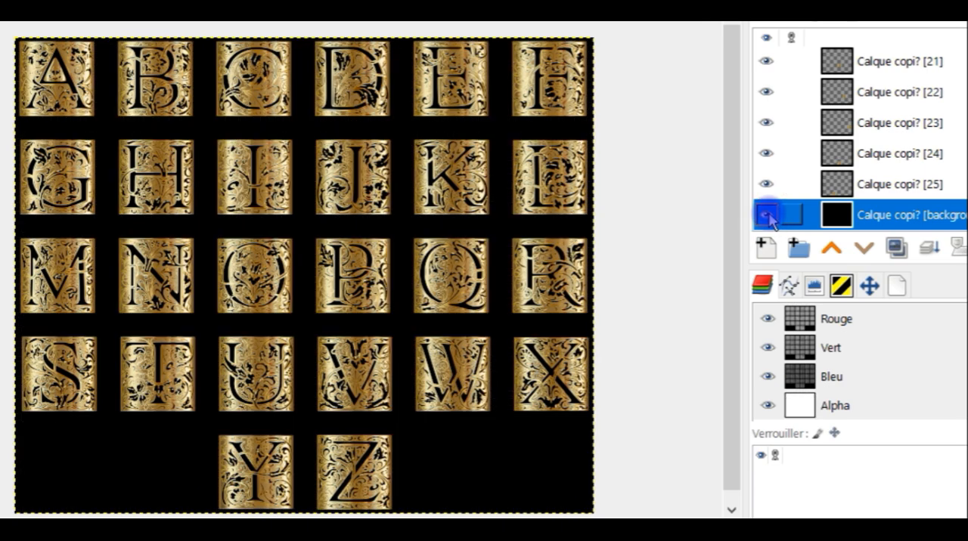
pyautogui.click(768, 217)
# - Hide the black background layer and the letter layers directly above it in the gold alphabet image
pyautogui.moveTo(765, 189); pyautogui.dragTo(771, 71)
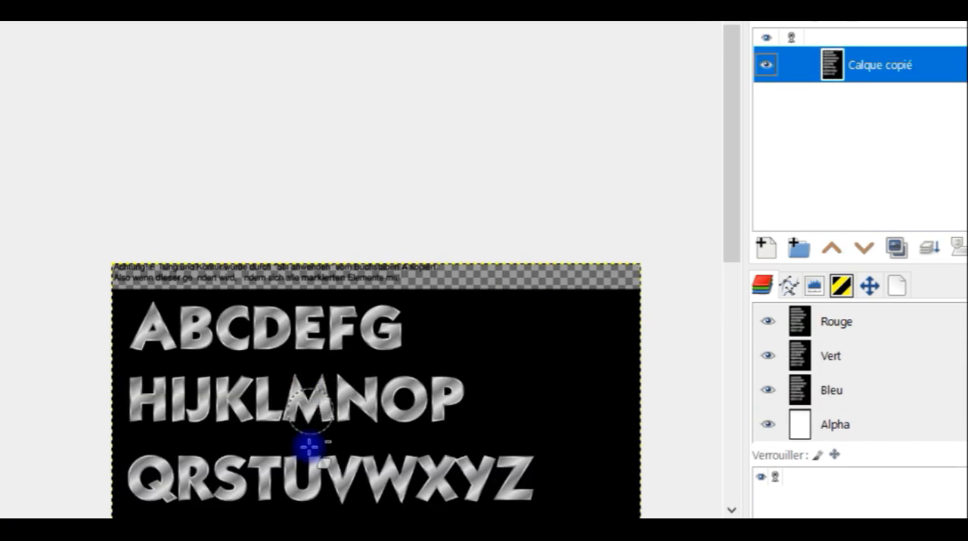
pyautogui.moveTo(337, 424); pyautogui.dragTo(260, 166)
pyautogui.scroll(-1, 264, 189)
pyautogui.scroll(1, 250, 180)
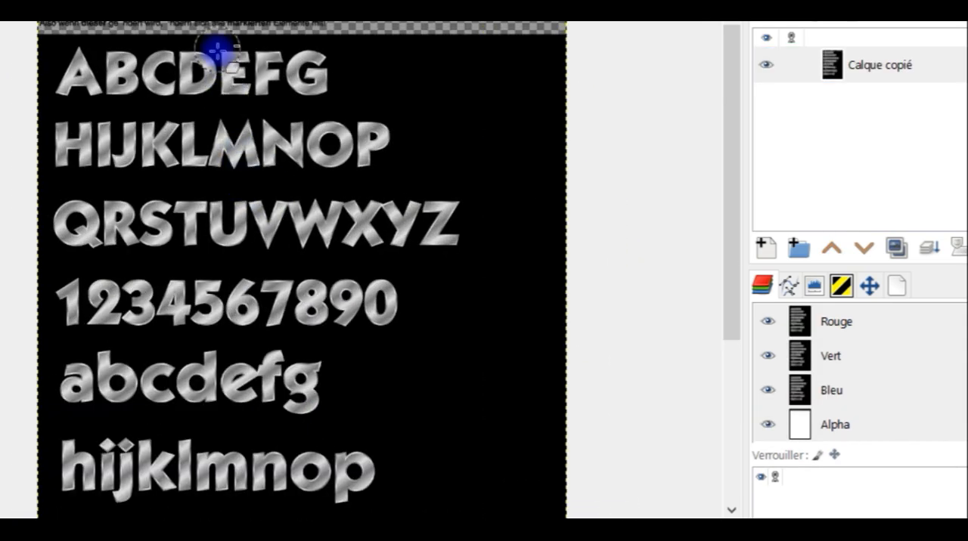
pyautogui.moveTo(216, 47); pyautogui.dragTo(220, 99)
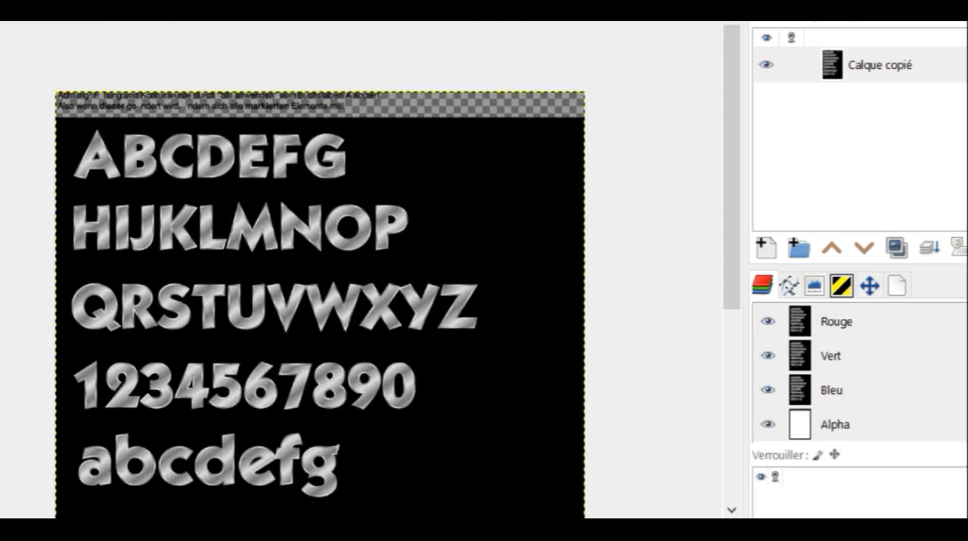
pyautogui.moveTo(255, 252); pyautogui.dragTo(221, 145)
pyautogui.moveTo(257, 173); pyautogui.dragTo(318, 187)
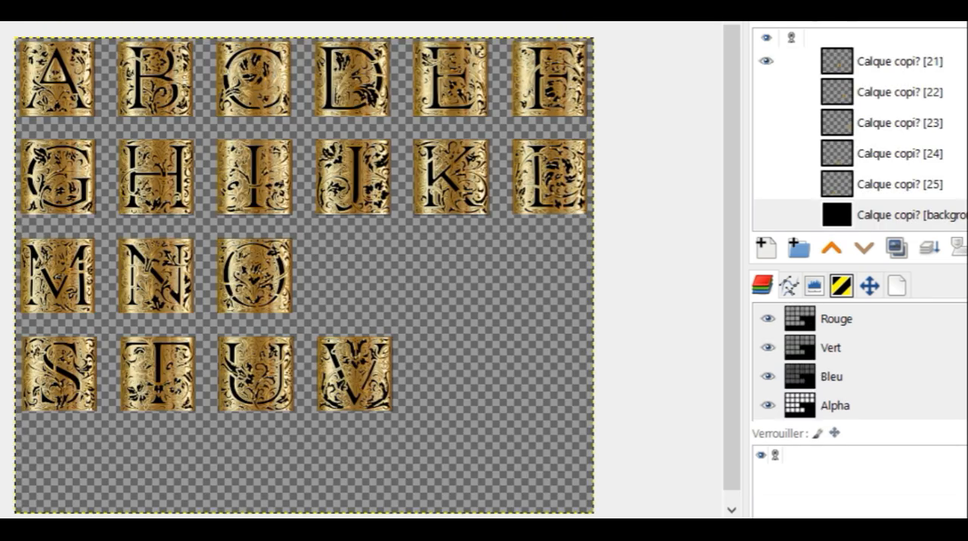
# - Hide more individual letter layers of the gold alphabet, including O, H and I
pyautogui.moveTo(676, 114); pyautogui.dragTo(803, 158)
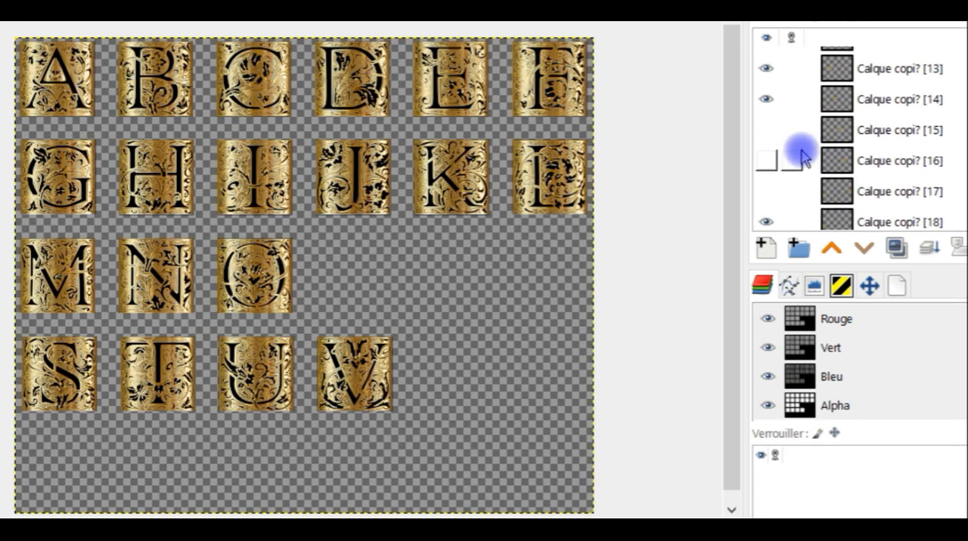
pyautogui.click(772, 101)
pyautogui.scroll(6, 862, 124)
pyautogui.click(771, 81)
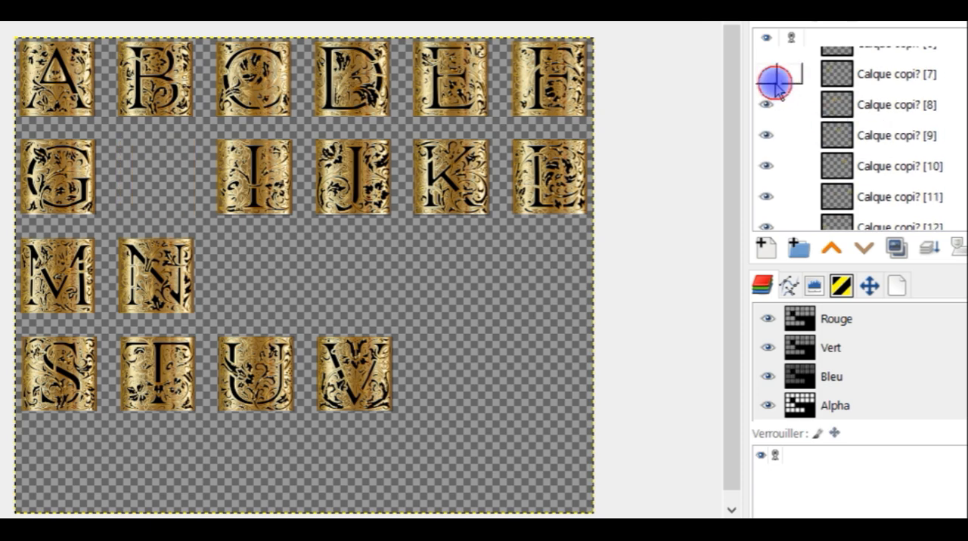
pyautogui.click(772, 103)
pyautogui.scroll(3, 839, 132)
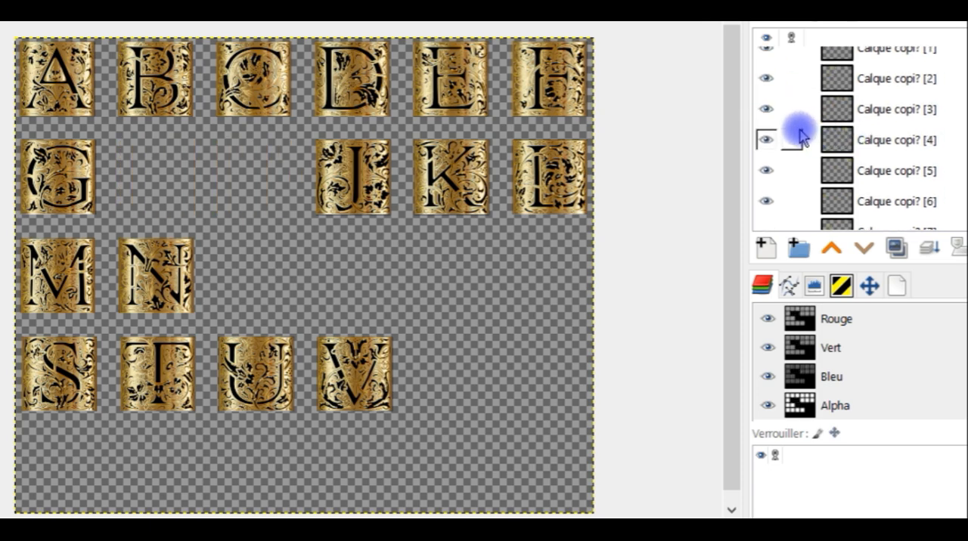
pyautogui.scroll(1, 779, 129)
pyautogui.click(770, 94)
pyautogui.click(771, 123)
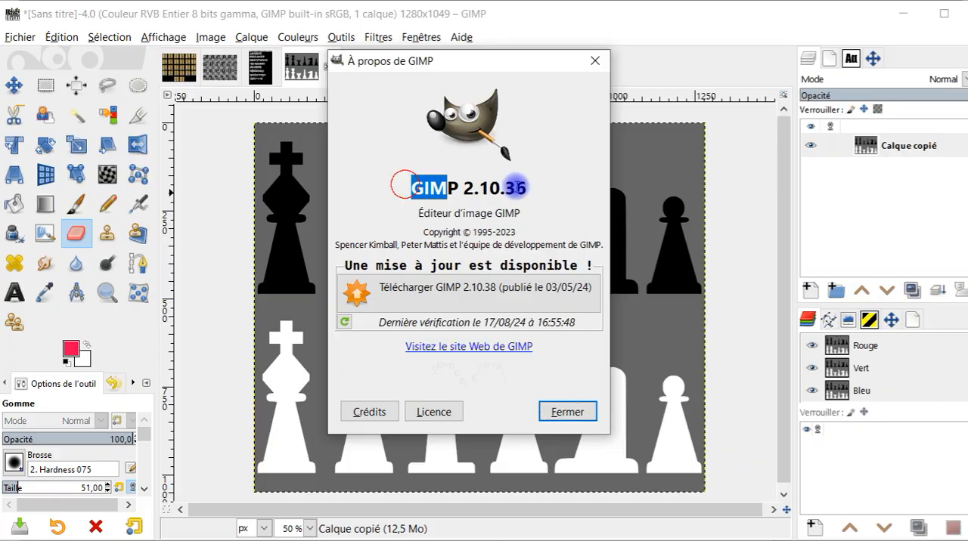
# - Highlight the GIMP version number in the About window and close the window
pyautogui.moveTo(515, 188); pyautogui.dragTo(529, 188)
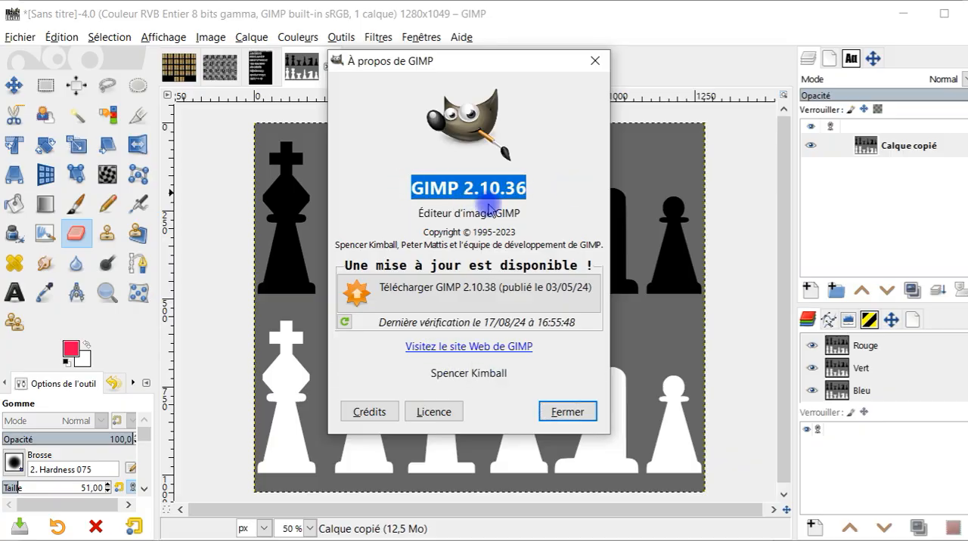
pyautogui.click(605, 70)
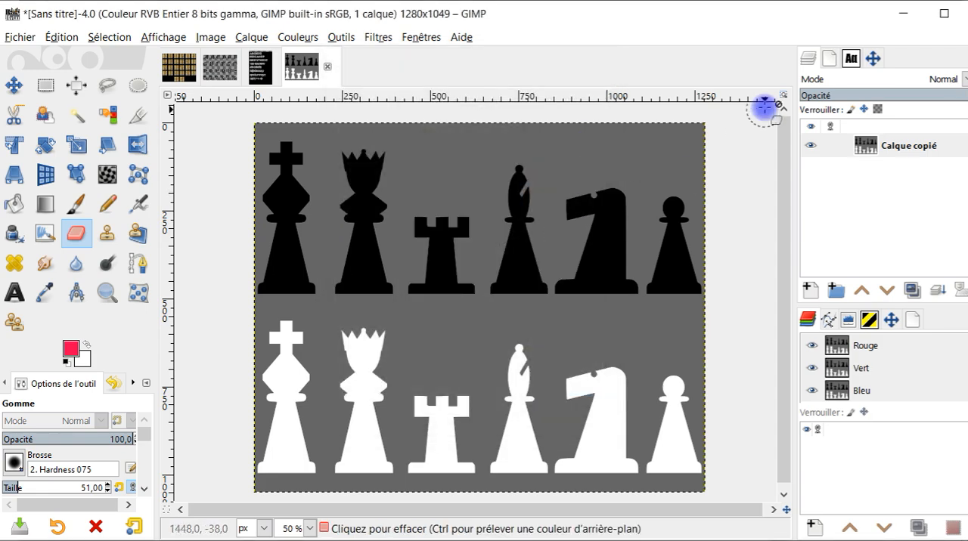
# - Review the open gold, gothic and silver alphabet images and the chess pieces image, checking the layer of each
pyautogui.click(181, 69)
pyautogui.click(219, 69)
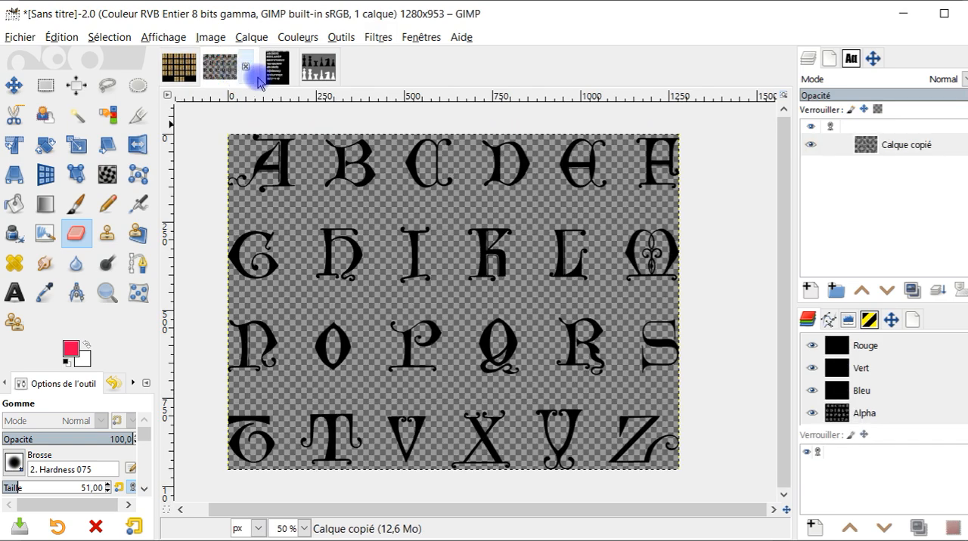
pyautogui.click(274, 69)
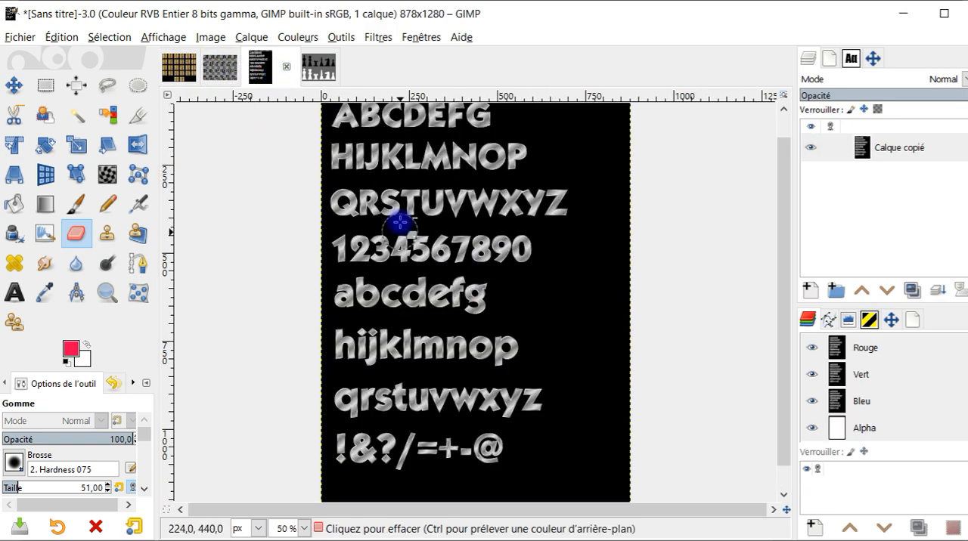
pyautogui.click(318, 67)
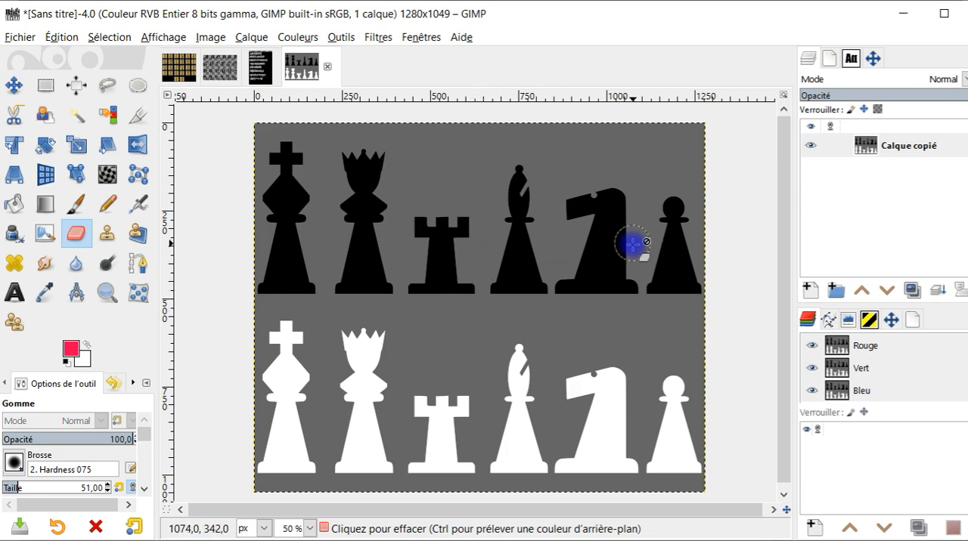
pyautogui.click(891, 152)
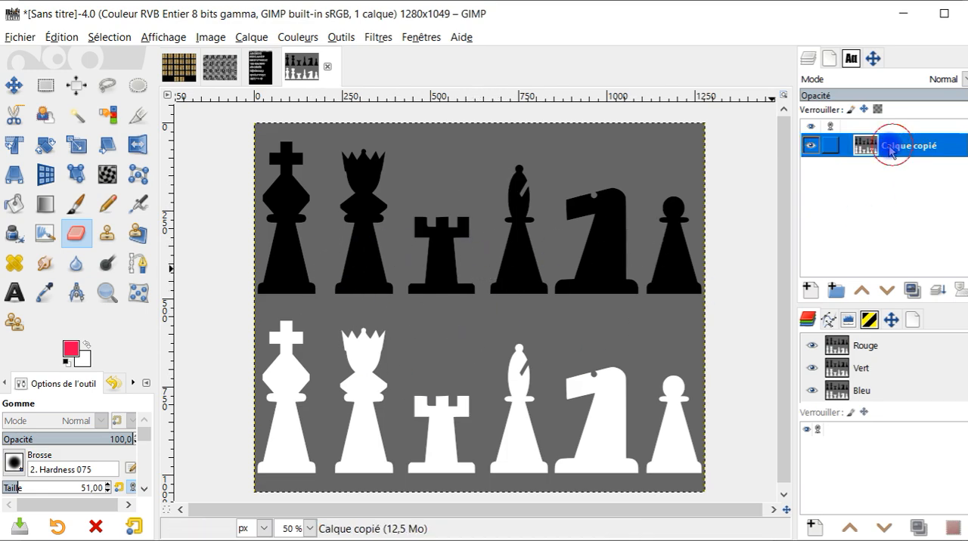
pyautogui.click(257, 68)
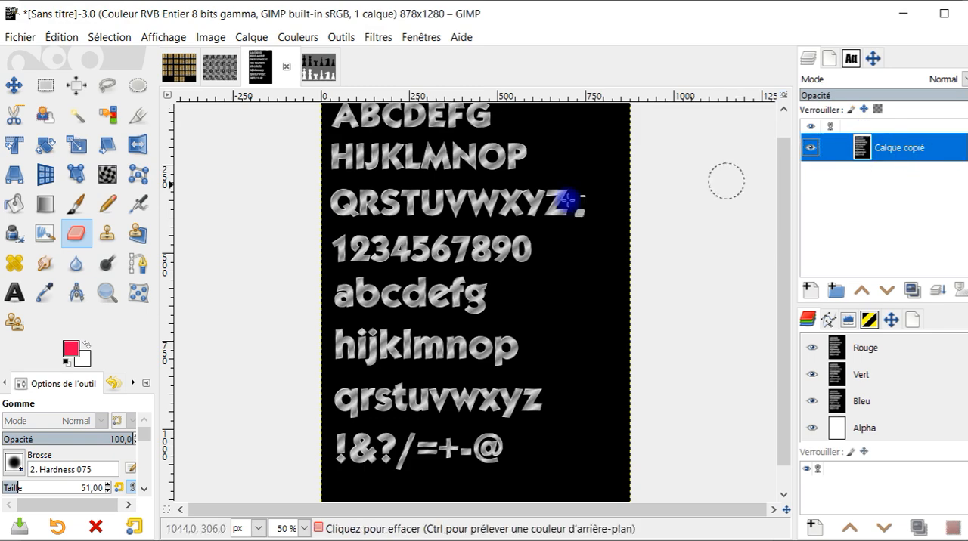
pyautogui.click(220, 67)
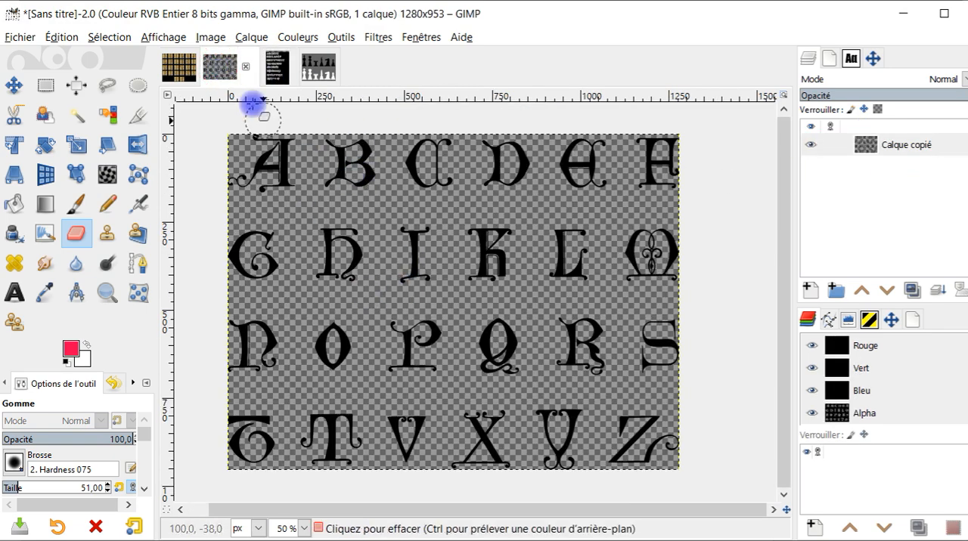
# - Open the G'MIC-Qt Extract Objects filter from Arrays & Tiles on the gold alphabet image and reset its parameters
pyautogui.click(179, 67)
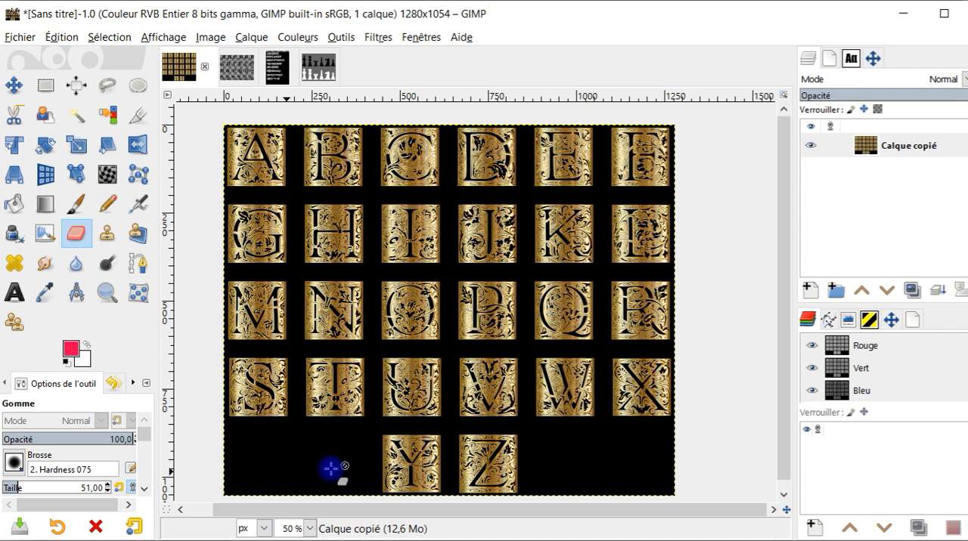
pyautogui.click(377, 37)
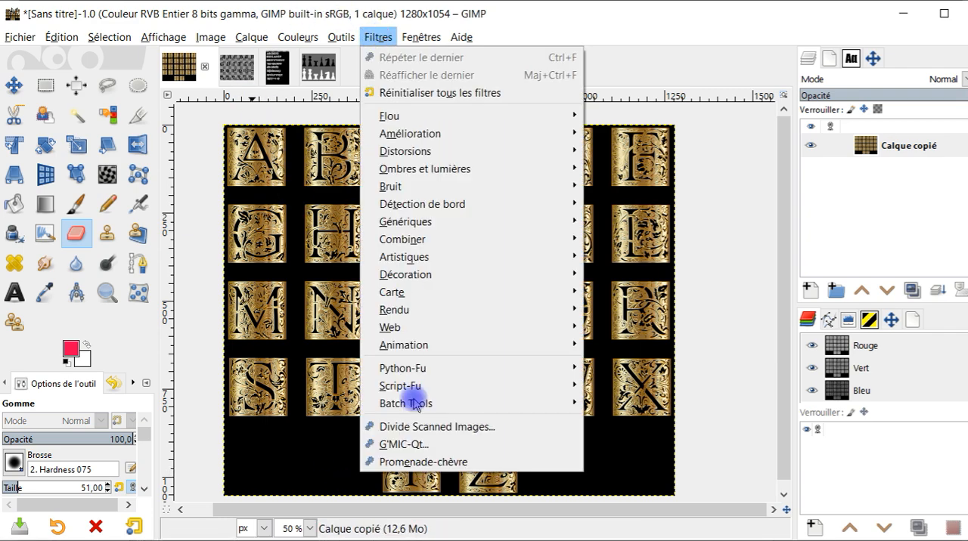
pyautogui.click(429, 447)
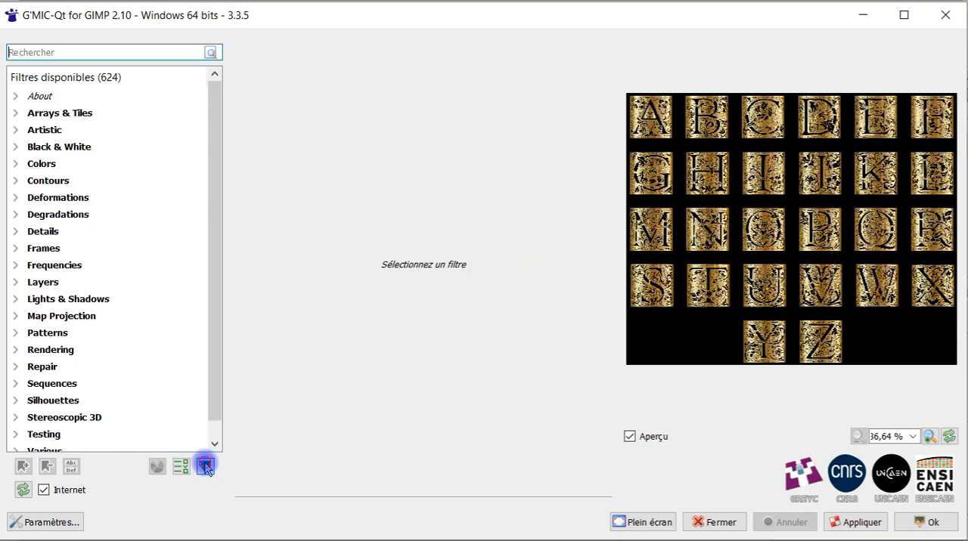
pyautogui.click(205, 467)
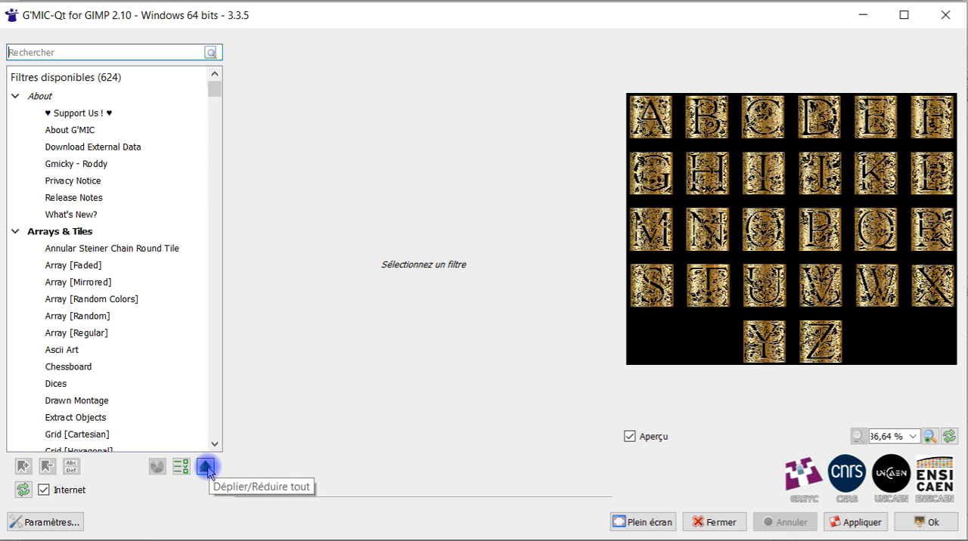
pyautogui.click(206, 468)
pyautogui.click(16, 114)
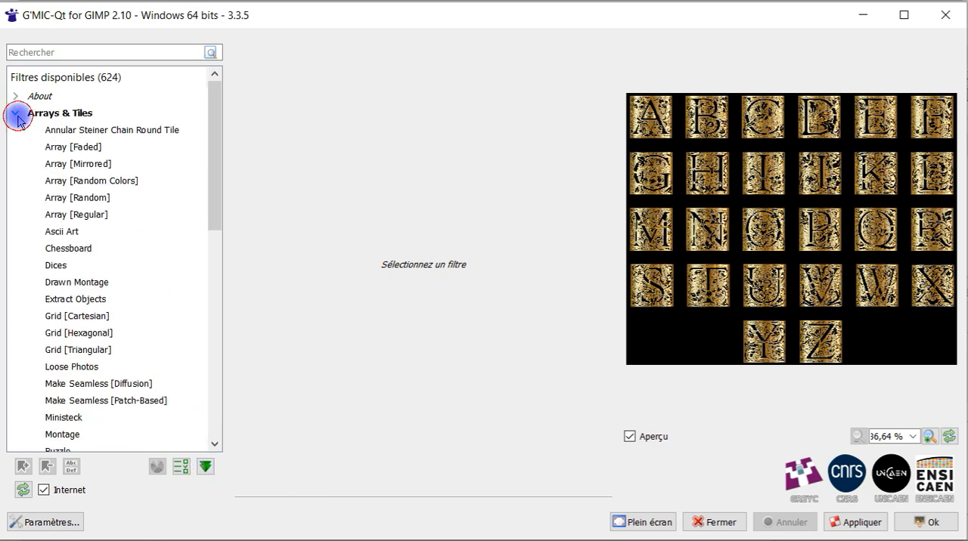
pyautogui.click(83, 302)
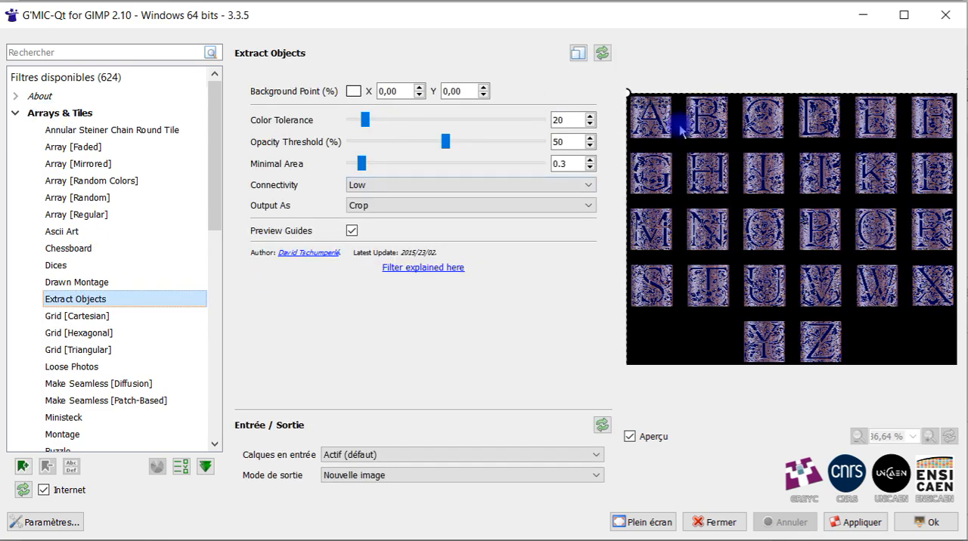
pyautogui.click(601, 54)
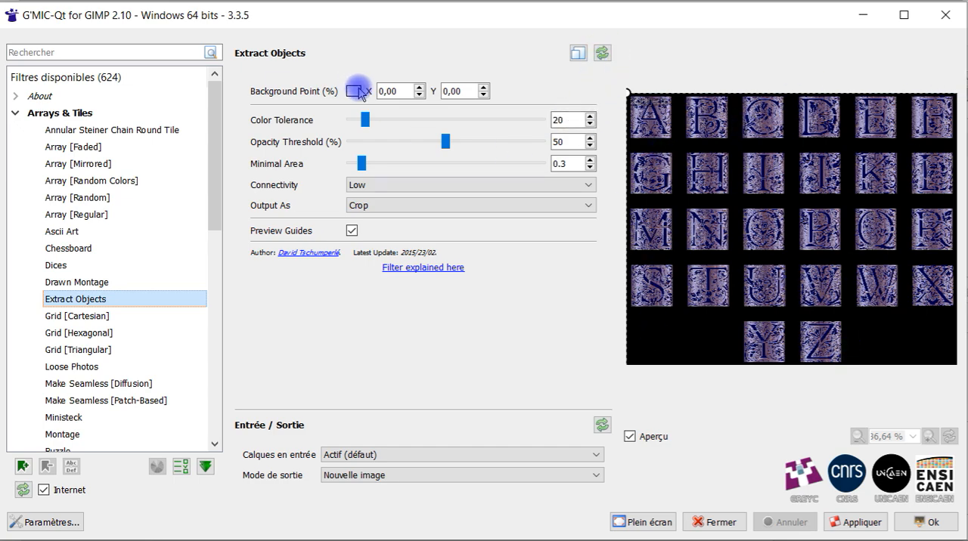
# - Move the filter's background point onto the black area beside the letter Y, at about X 14.10 %, Y 87.79 %
pyautogui.moveTo(627, 92)
pyautogui.mouseDown()
pyautogui.moveTo(663, 321)
pyautogui.moveTo(660, 291)
pyautogui.mouseUp()
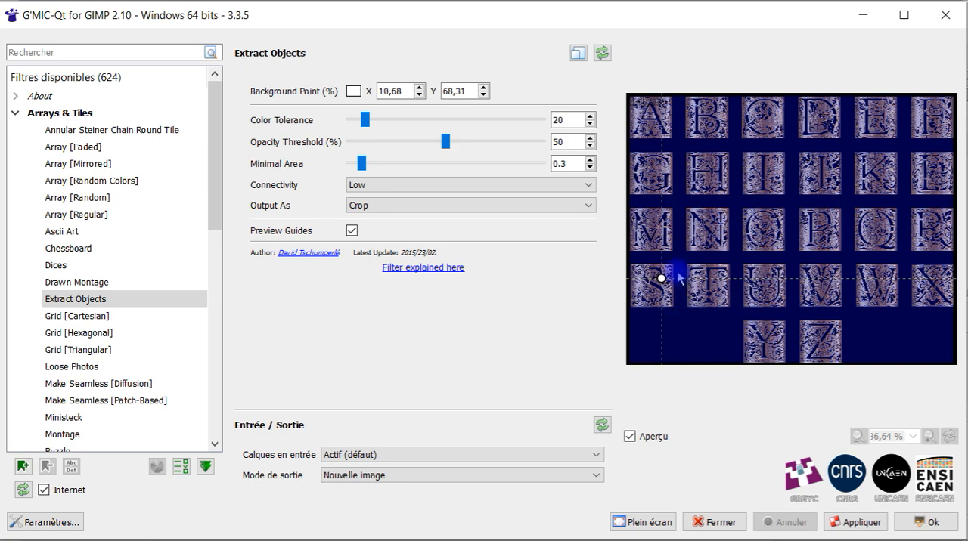
pyautogui.moveTo(659, 282); pyautogui.dragTo(672, 348)
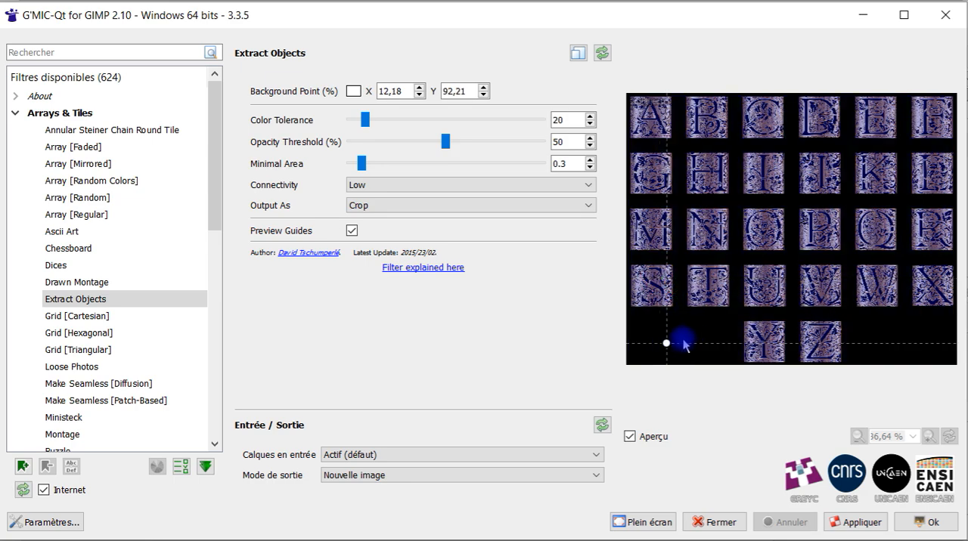
pyautogui.moveTo(666, 346); pyautogui.dragTo(672, 338)
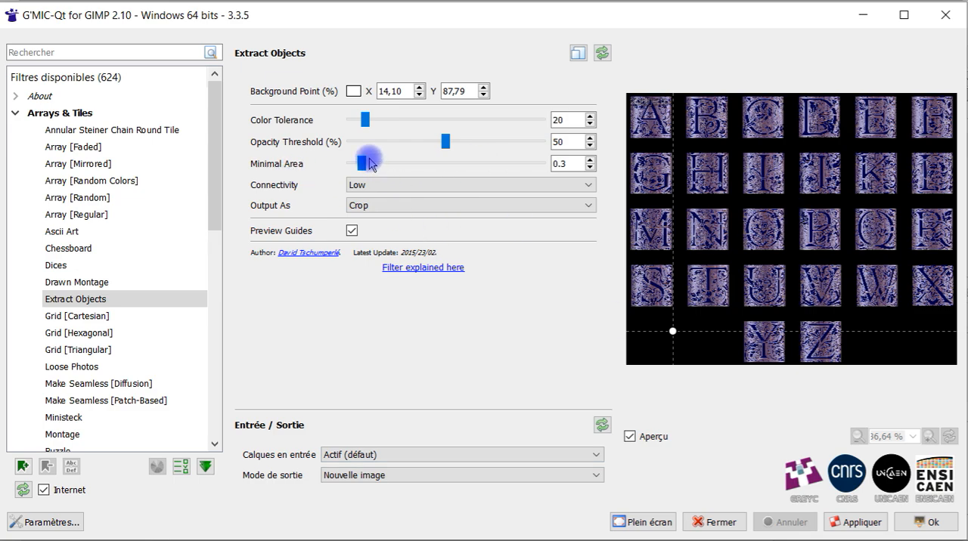
# - Try Minimal Area at its extremes of 0 and 5, and reset the Extract Objects parameters to their defaults
pyautogui.moveTo(364, 165); pyautogui.dragTo(350, 164)
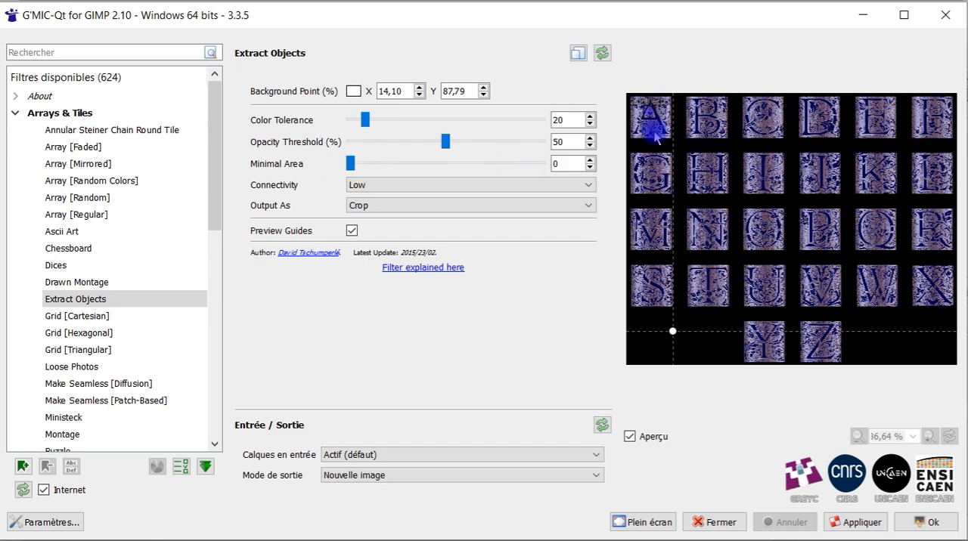
pyautogui.moveTo(350, 164); pyautogui.dragTo(583, 164)
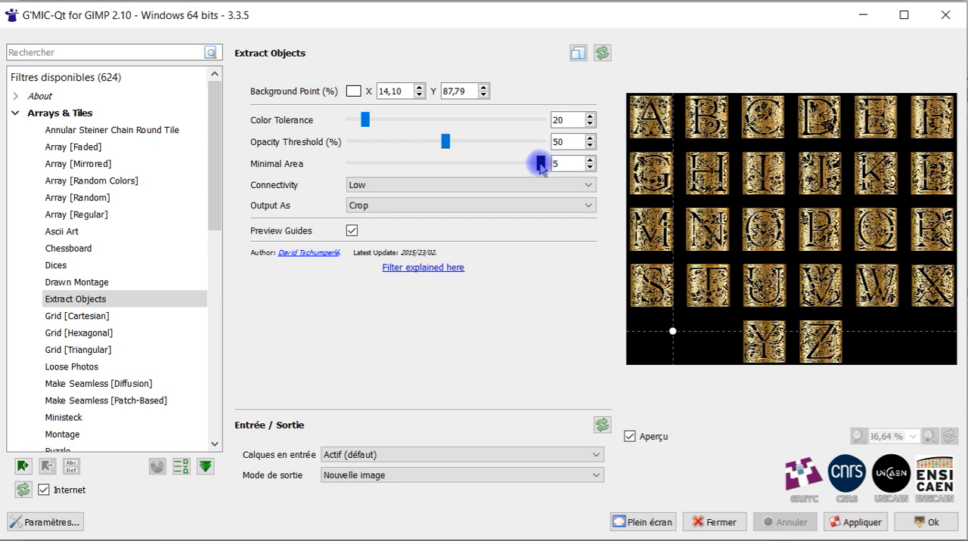
pyautogui.moveTo(541, 164); pyautogui.dragTo(282, 154)
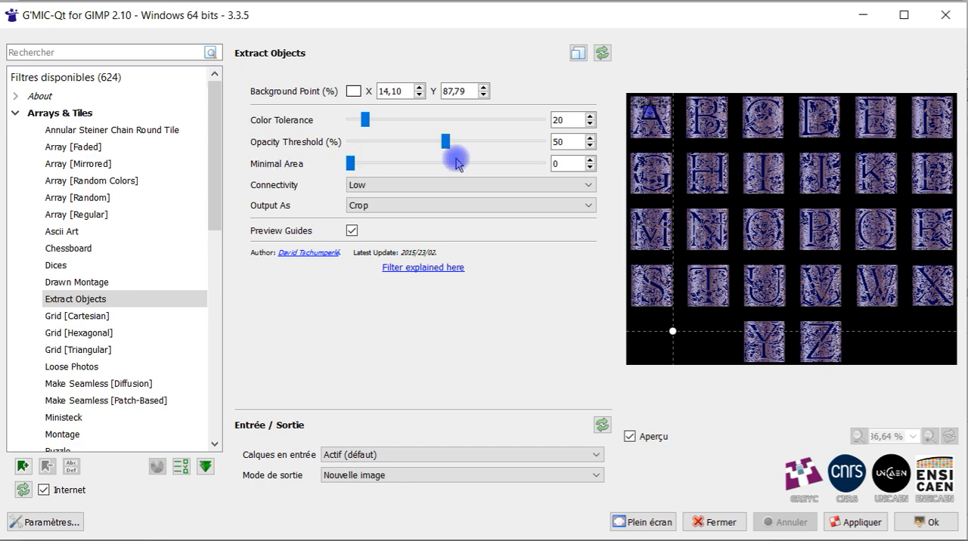
pyautogui.click(602, 52)
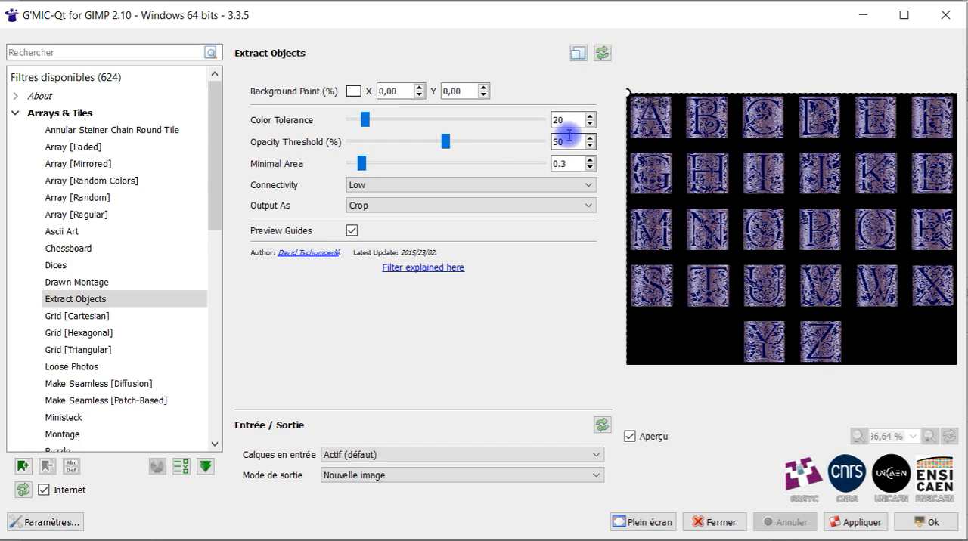
pyautogui.press('Tab')
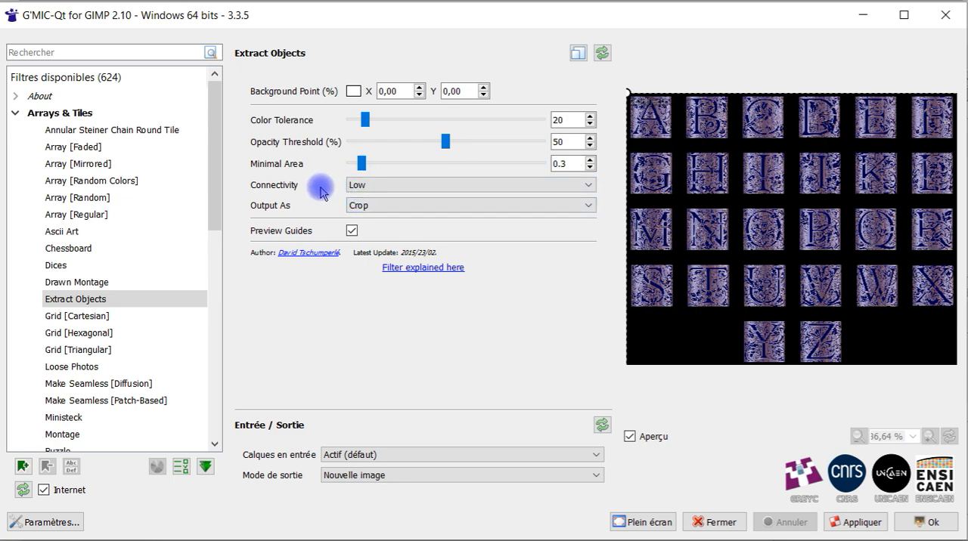
# - Set Connectivity to High and keep Output As on Crop for the object extraction
pyautogui.click(376, 187)
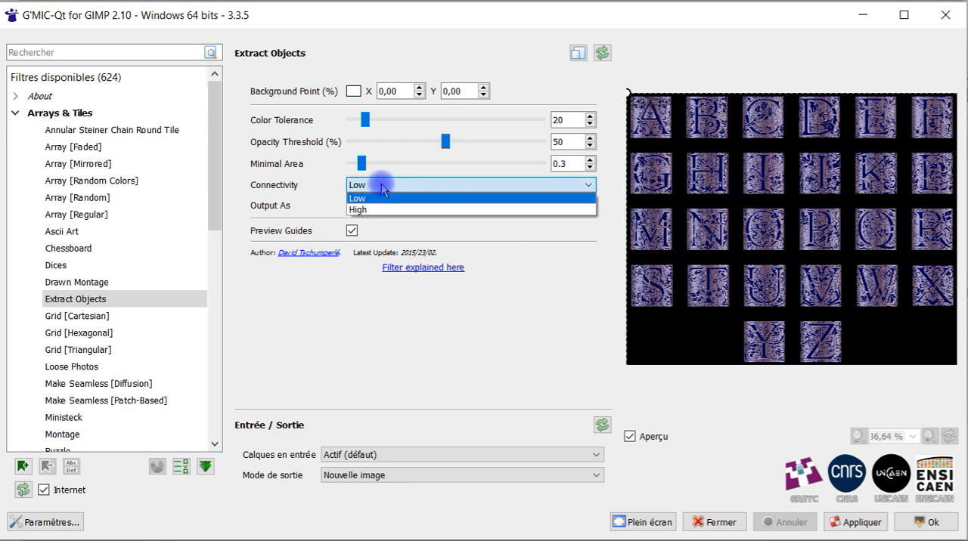
pyautogui.click(382, 210)
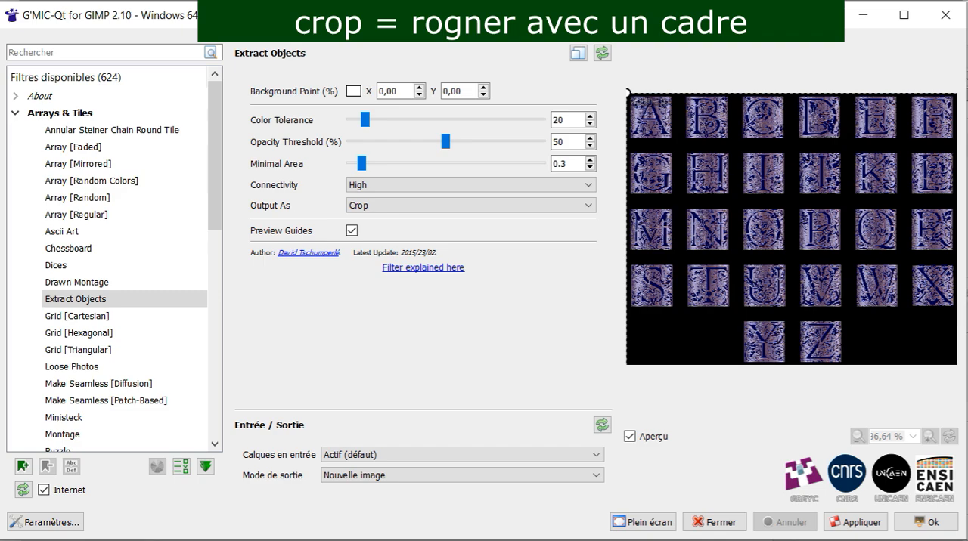
pyautogui.click(368, 206)
pyautogui.click(369, 213)
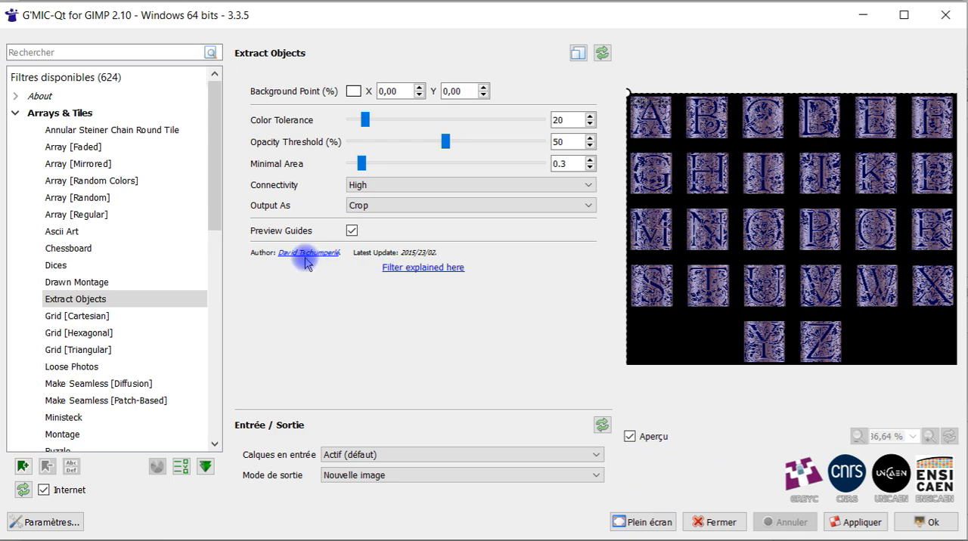
# - Open the Extract Objects filter's online explanation, read the introduction on what it extracts, and put the browser away
pyautogui.click(418, 270)
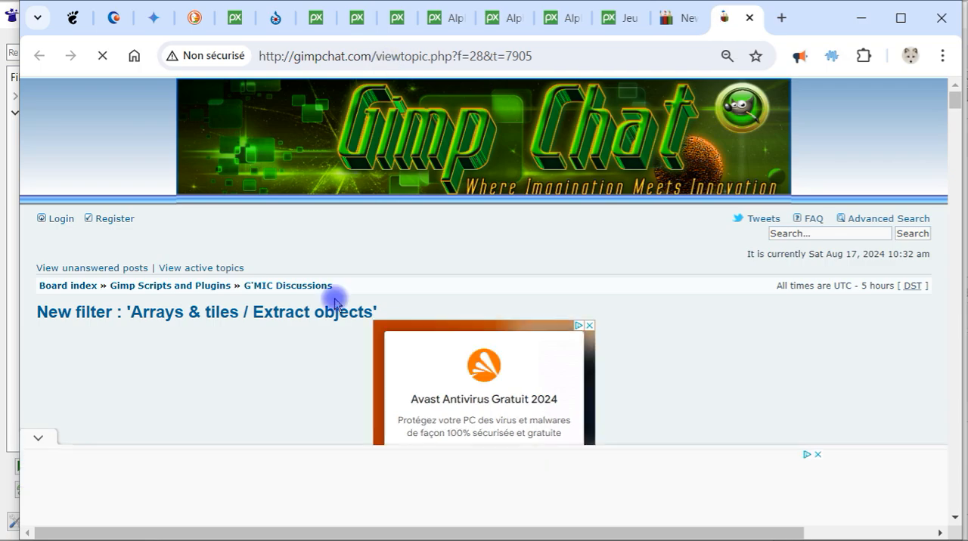
pyautogui.scroll(-2, 334, 295)
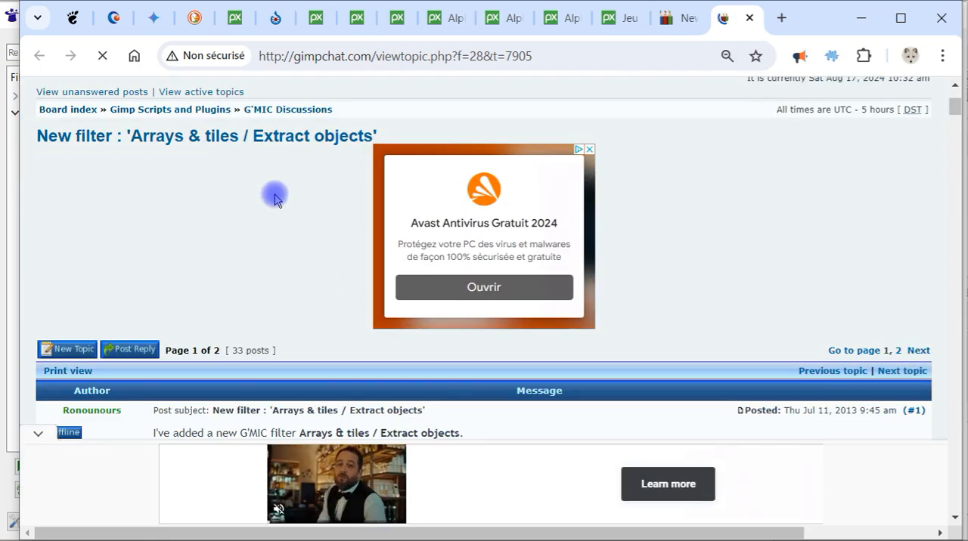
pyautogui.scroll(-4, 302, 201)
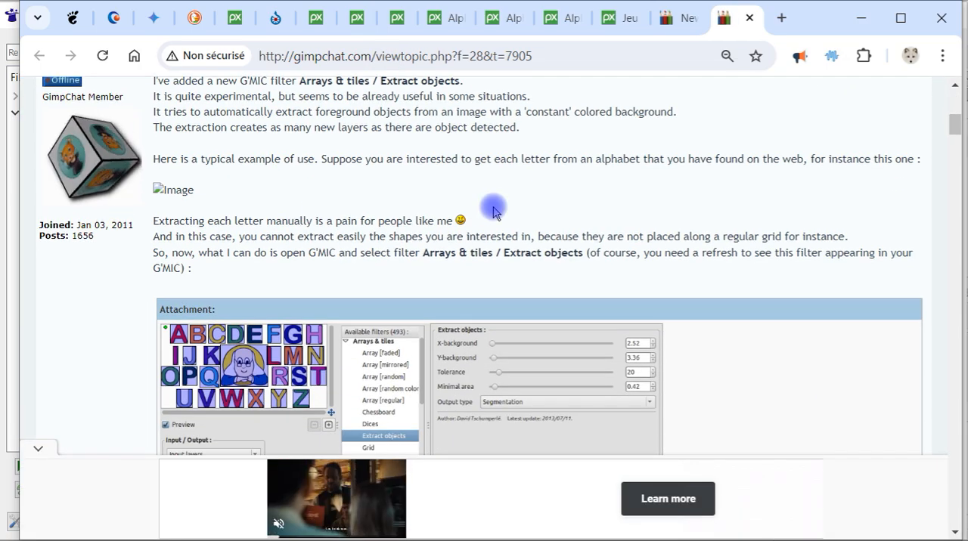
pyautogui.scroll(2, 491, 214)
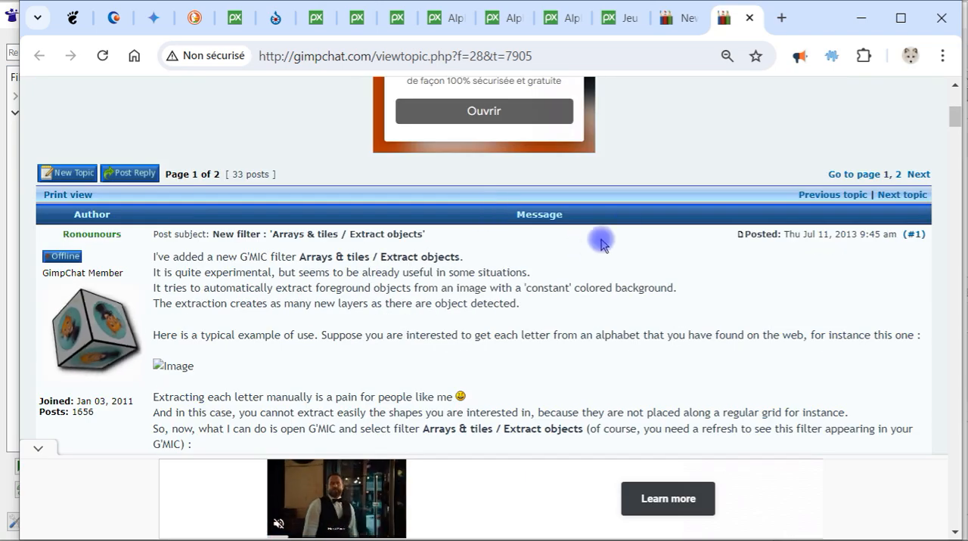
pyautogui.click(858, 17)
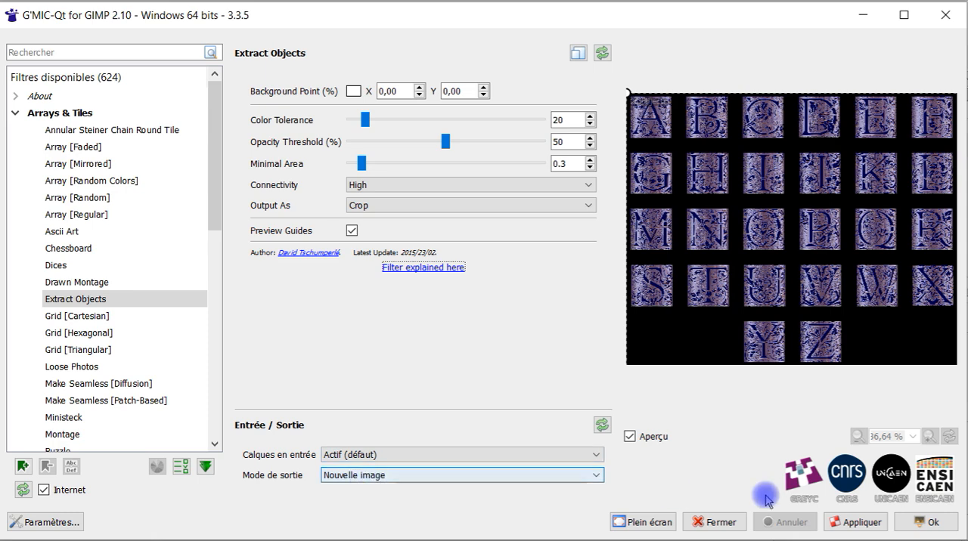
# - Apply Extract Objects to the gold alphabet as a new image, close the filter, and hide the result's background layer
pyautogui.click(865, 521)
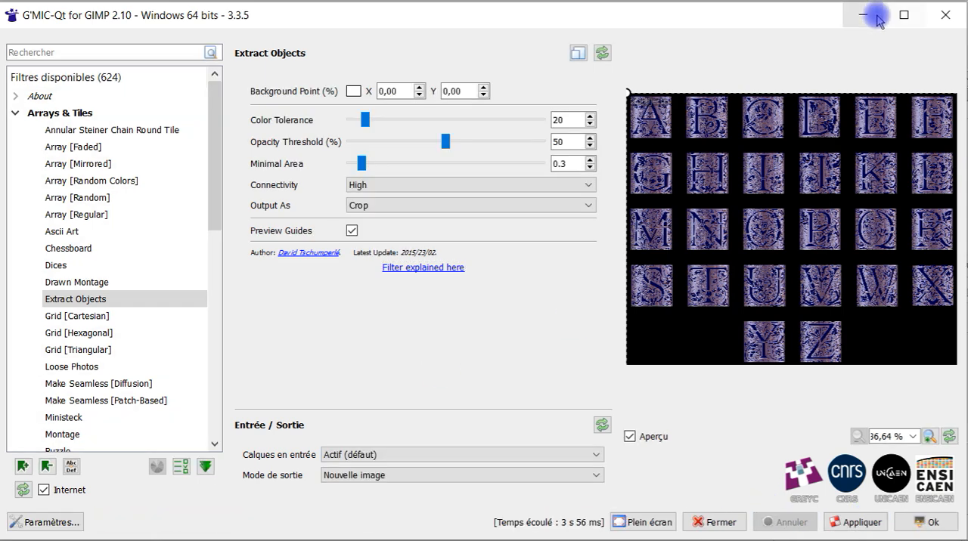
pyautogui.click(953, 14)
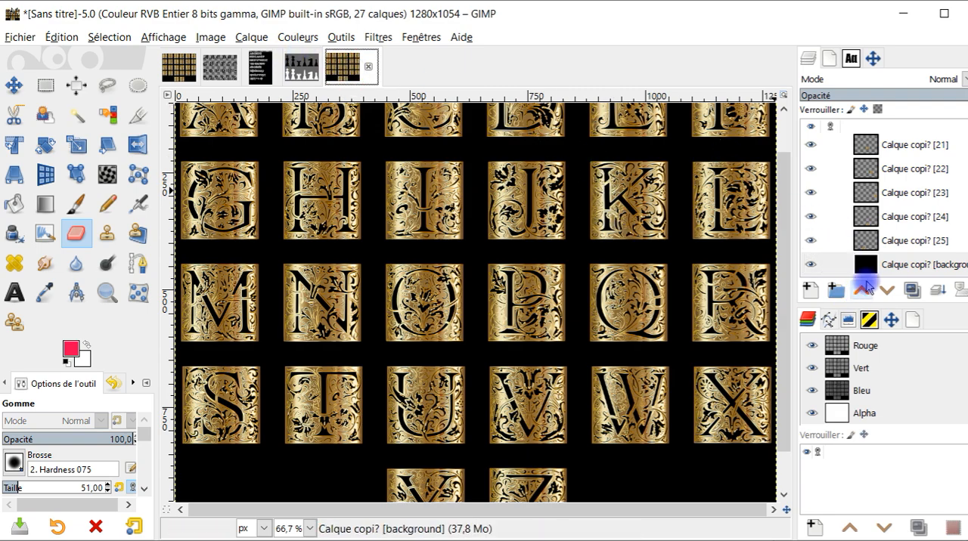
pyautogui.click(810, 265)
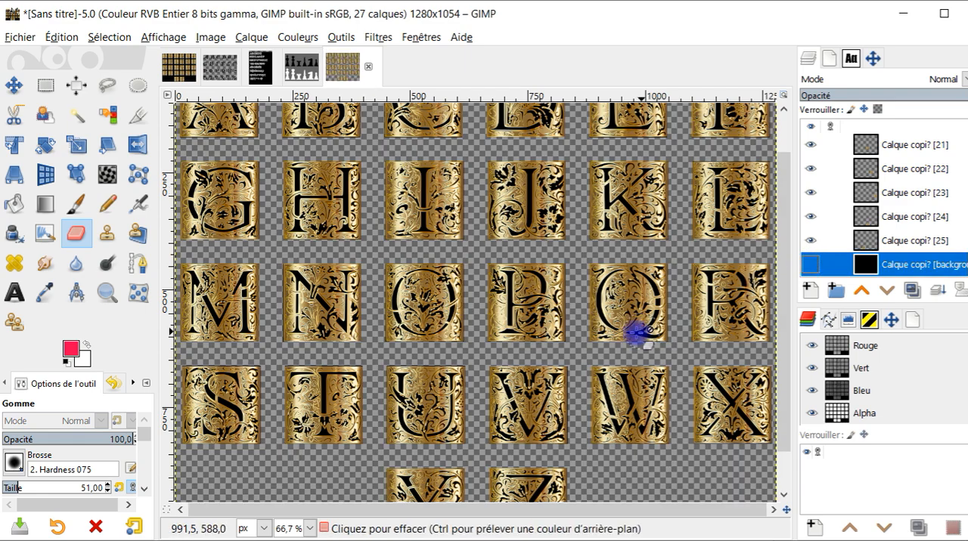
# - Review the extracted gold letter layers and hide all of them, from [25] up to [0]
pyautogui.scroll(1, 605, 309)
pyautogui.scroll(5, 853, 198)
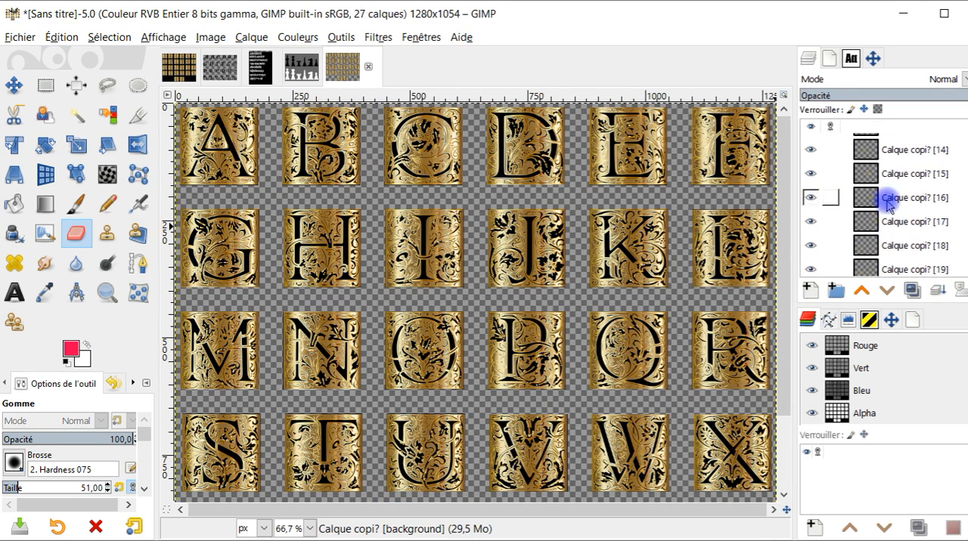
pyautogui.scroll(2, 911, 200)
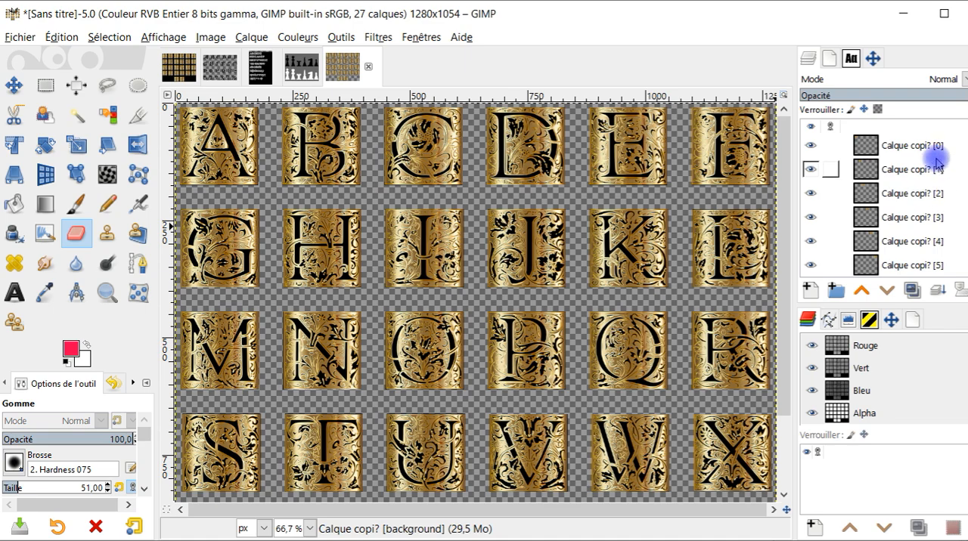
pyautogui.scroll(-6, 933, 215)
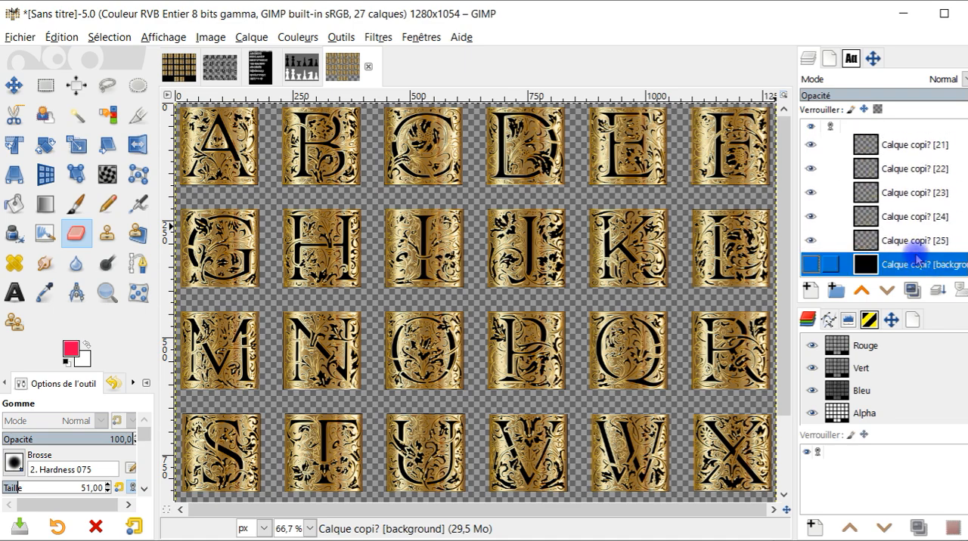
pyautogui.scroll(-1, 579, 350)
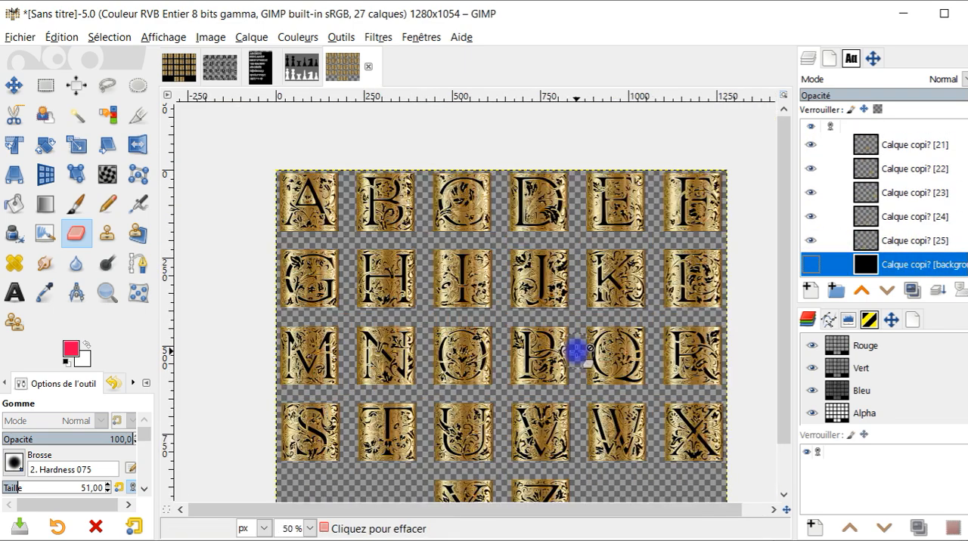
pyautogui.moveTo(806, 241); pyautogui.dragTo(810, 142)
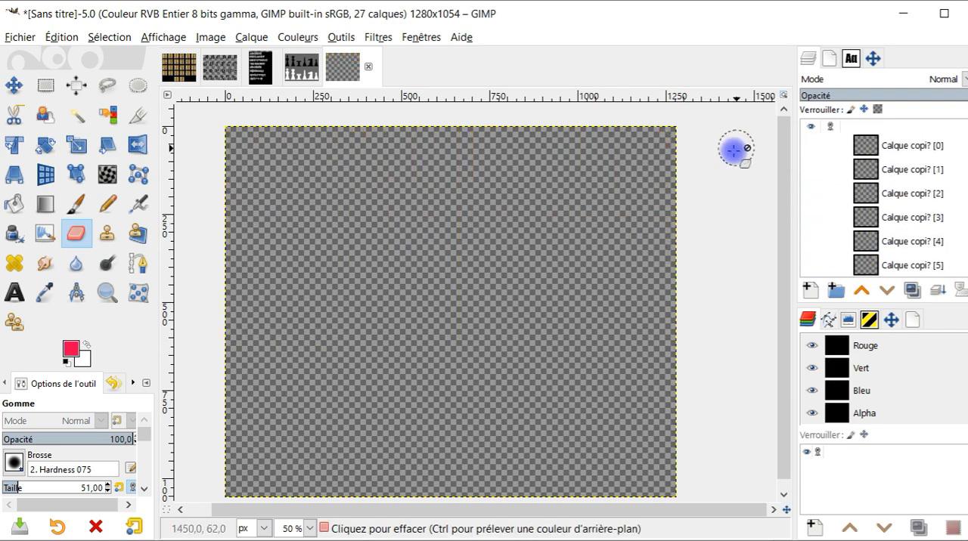
# - Repeat G'MIC-Qt with the same parameters on the black ornate alphabet image and select the background layer of the result
pyautogui.click(218, 67)
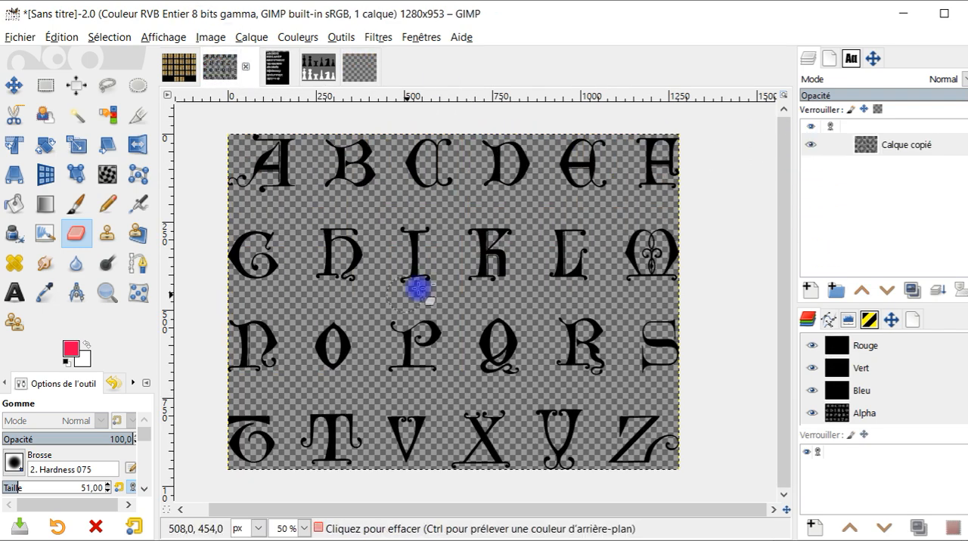
pyautogui.click(377, 37)
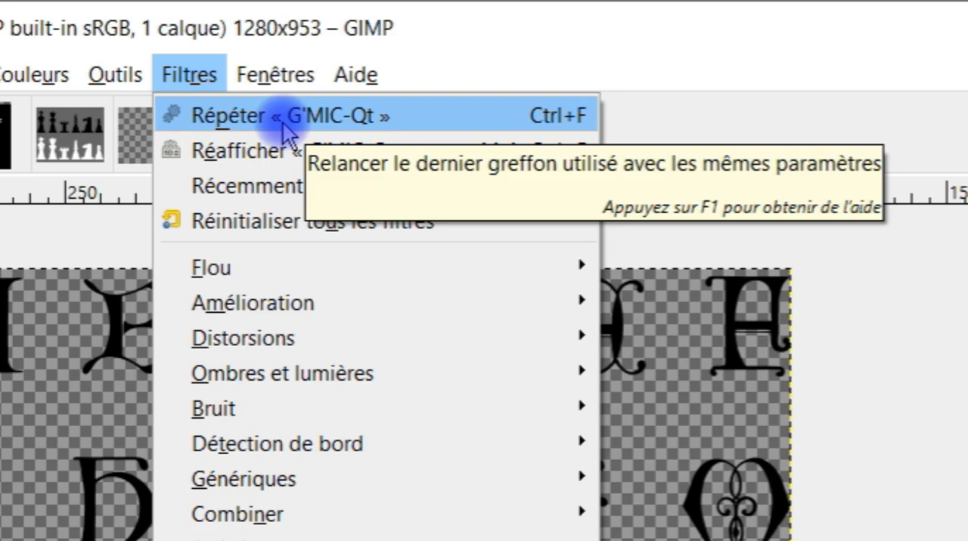
pyautogui.click(284, 134)
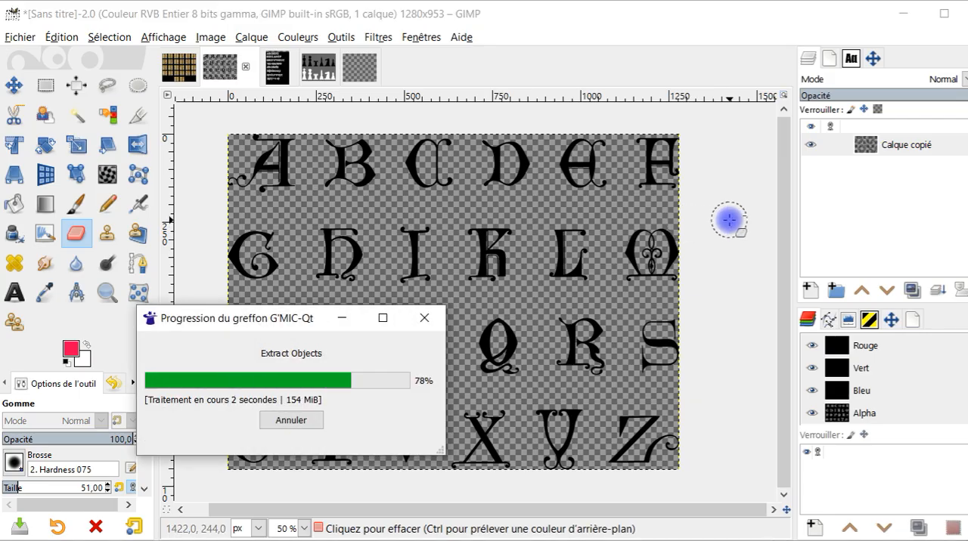
pyautogui.click(918, 266)
pyautogui.click(830, 264)
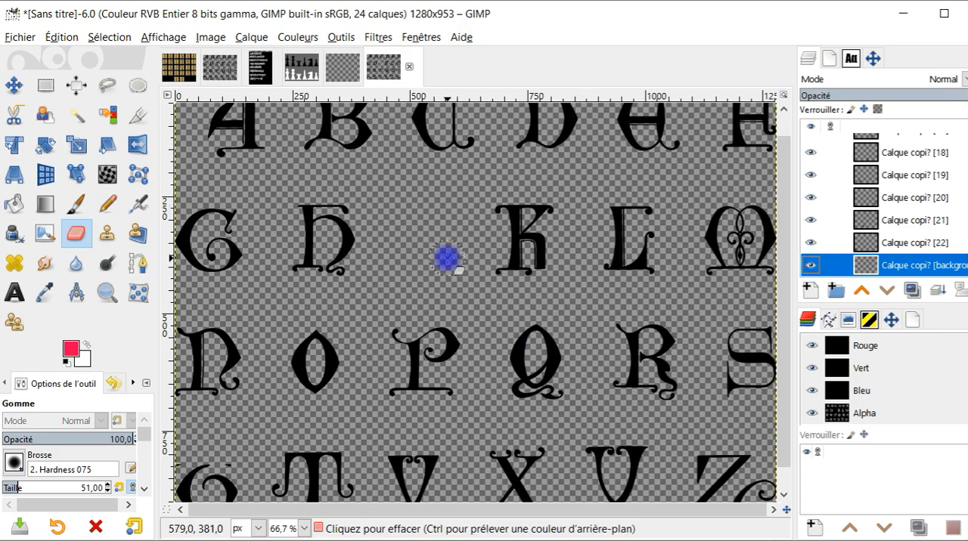
# - Select extracted layer [22] of the black alphabet and look through the layer stack above it
pyautogui.scroll(-1, 453, 259)
pyautogui.moveTo(461, 260); pyautogui.dragTo(495, 264)
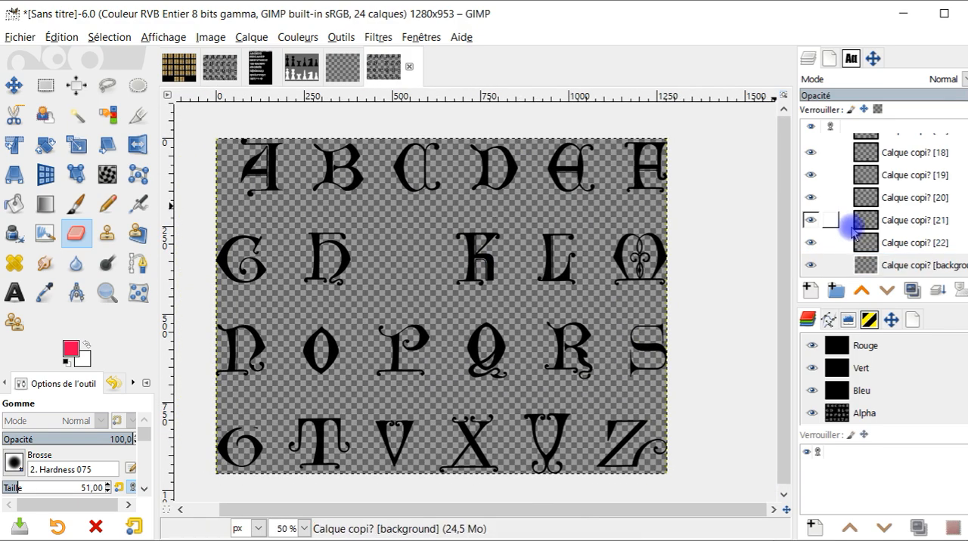
pyautogui.click(938, 250)
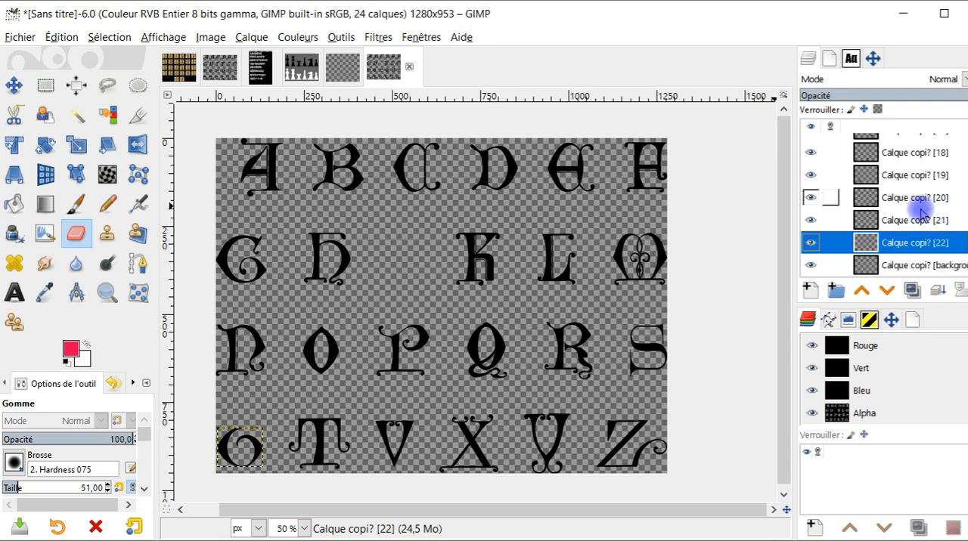
pyautogui.scroll(5, 919, 214)
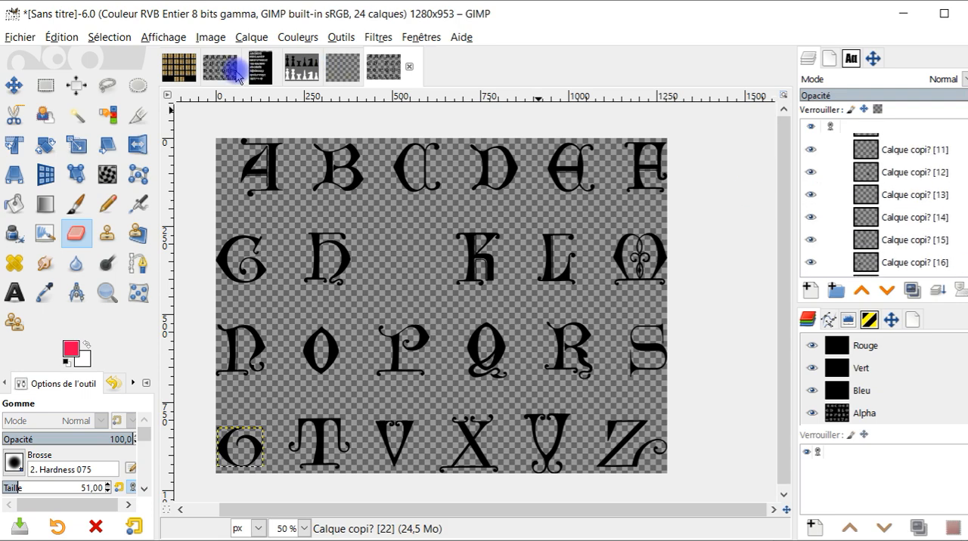
# - Compare the original black alphabet with its extracted version letter by letter, checking layer [22] by toggling its visibility
pyautogui.click(237, 73)
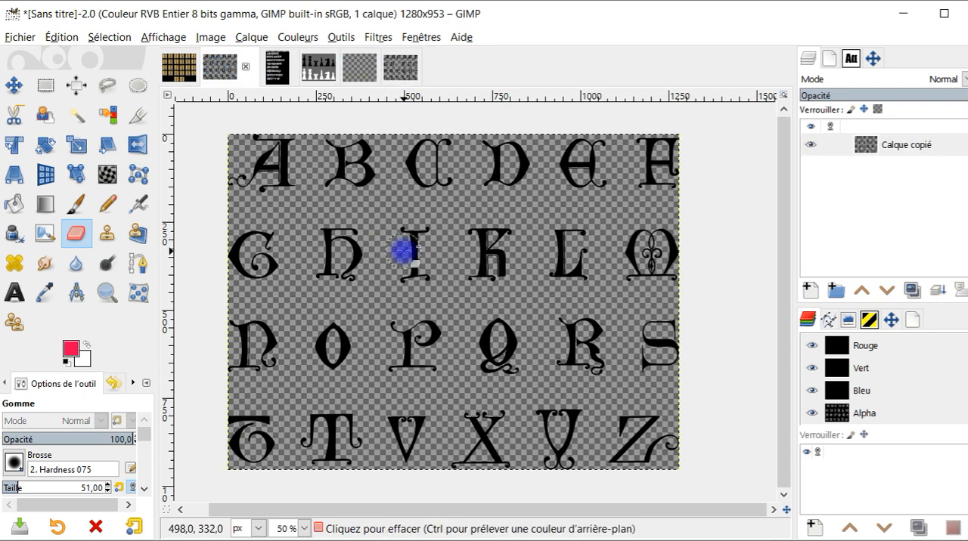
pyautogui.click(394, 75)
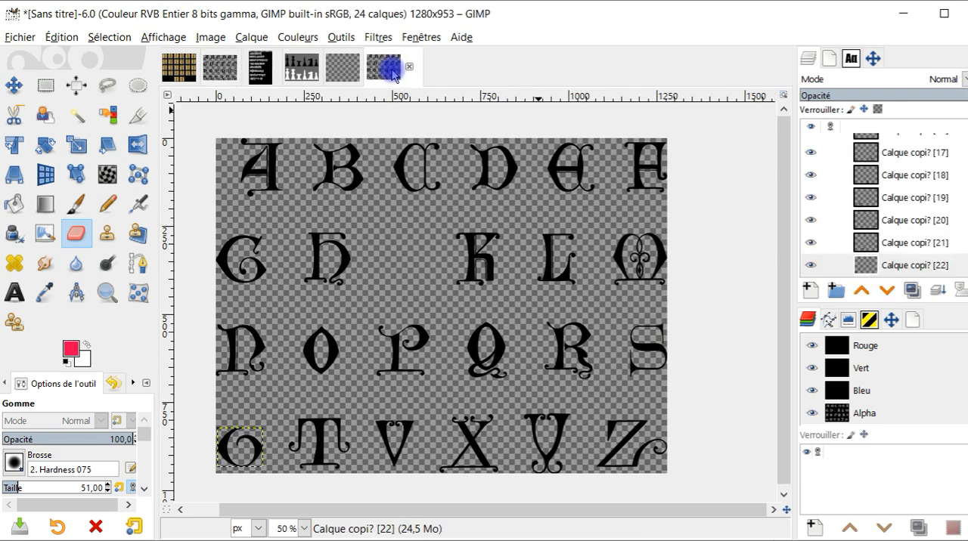
pyautogui.click(218, 73)
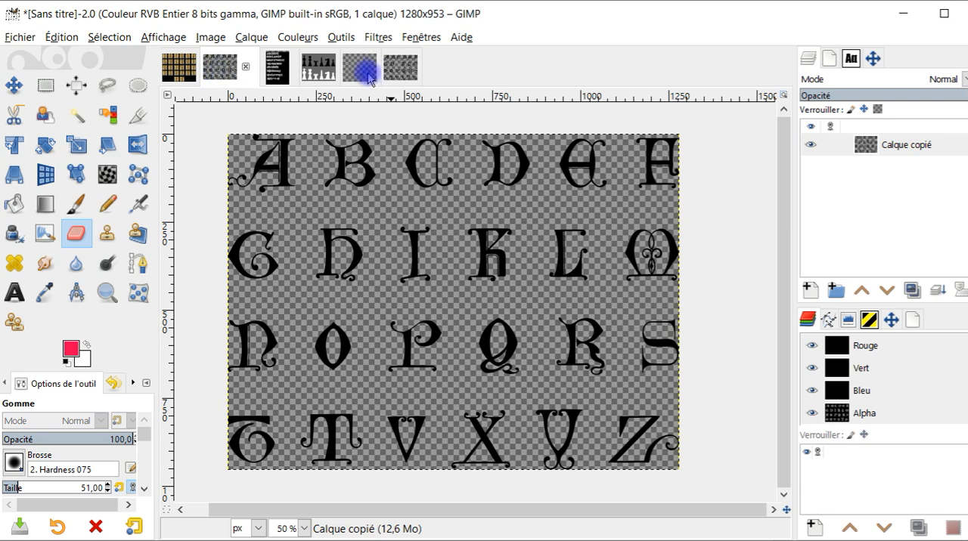
pyautogui.click(397, 72)
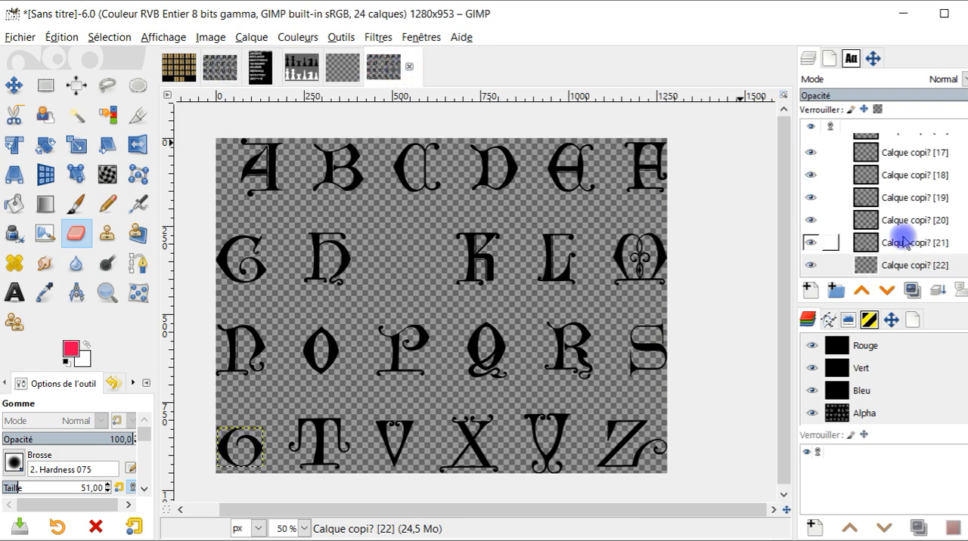
pyautogui.scroll(-1, 844, 239)
pyautogui.keyDown('shift'); pyautogui.click(809, 243); pyautogui.keyUp('shift')
pyautogui.keyDown('shift'); pyautogui.click(809, 243); pyautogui.keyUp('shift')
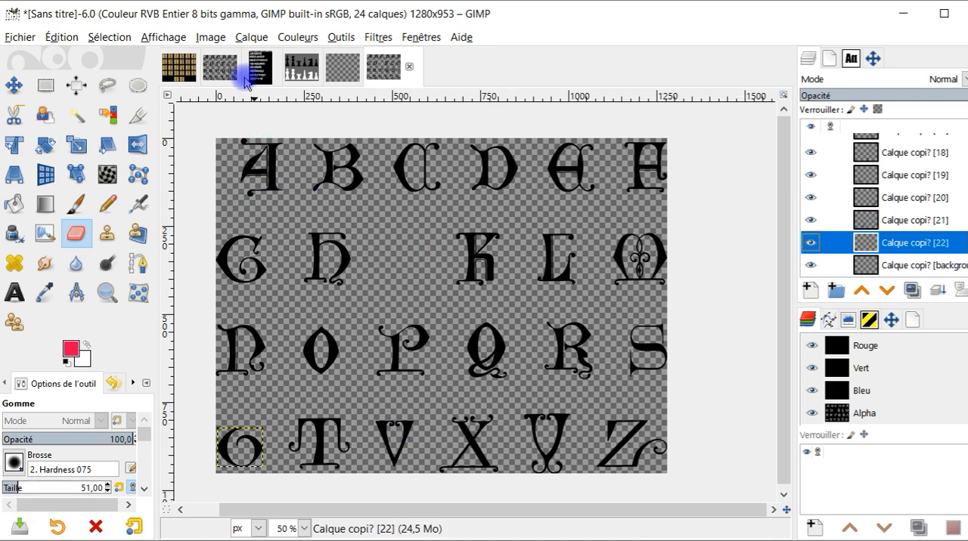
pyautogui.click(220, 72)
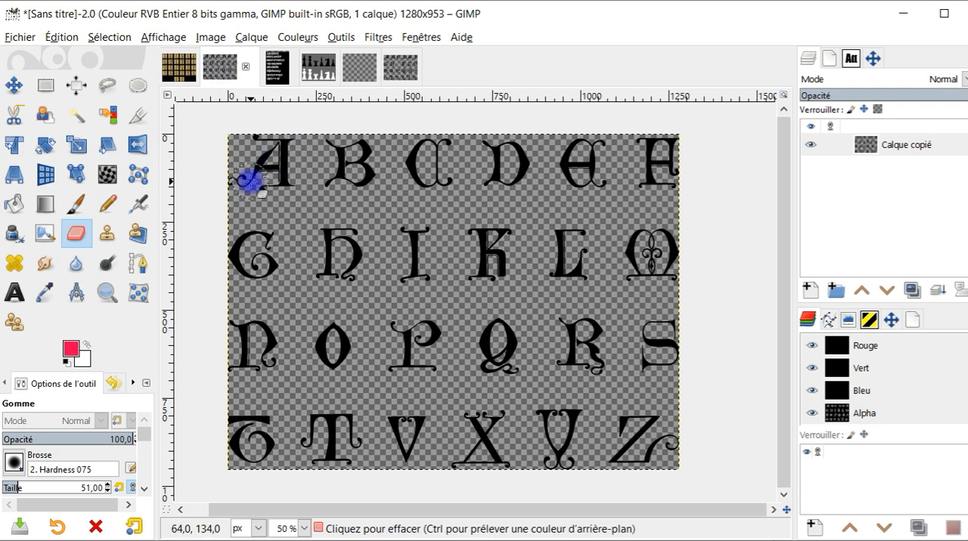
pyautogui.click(387, 68)
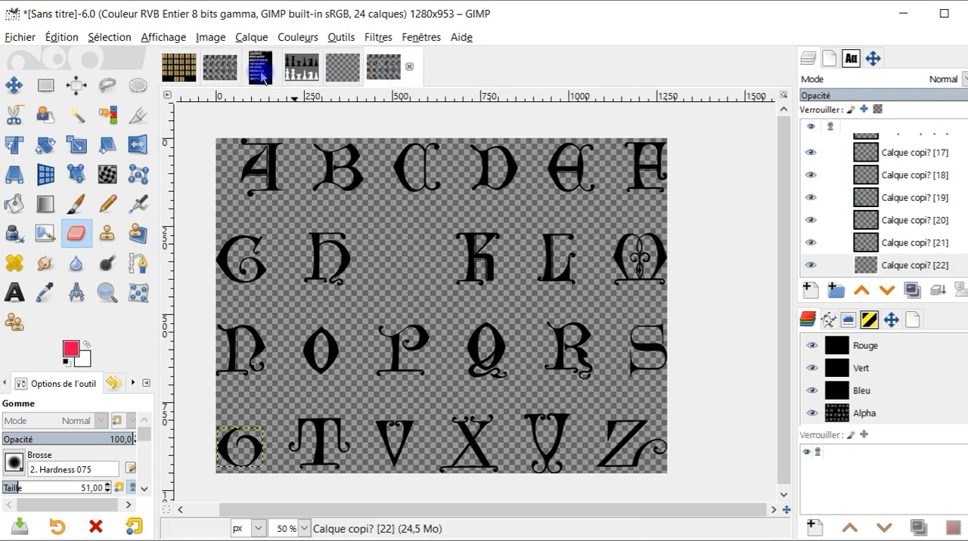
# - Open G'MIC-Qt Extract Objects on the silver alphabet image and move the background point to about X 93.80 %, Y 12.94 %
pyautogui.click(261, 74)
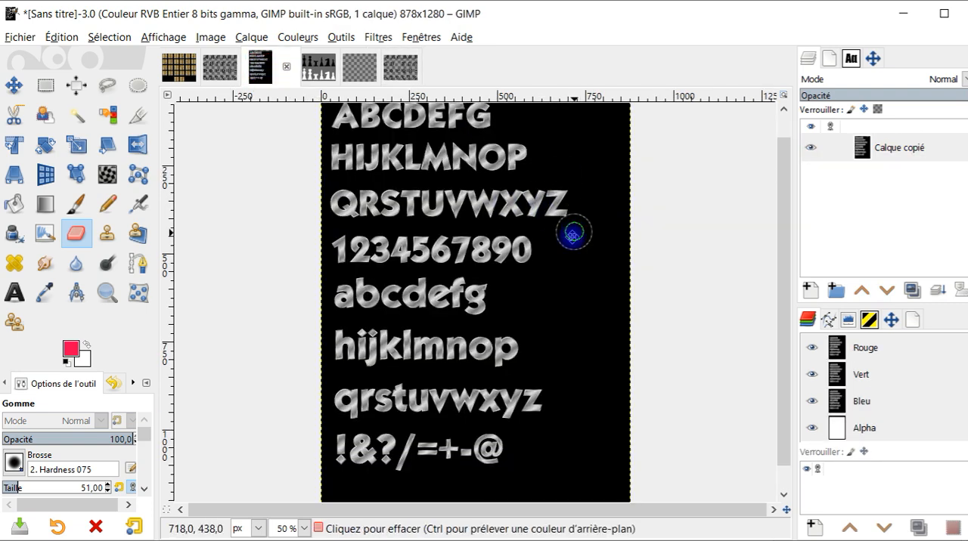
pyautogui.moveTo(528, 252); pyautogui.dragTo(506, 310)
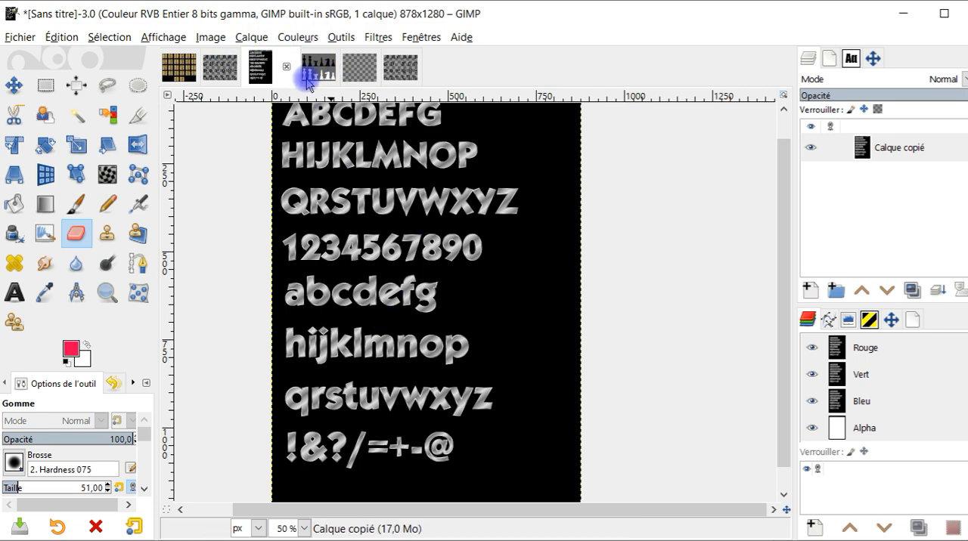
pyautogui.click(352, 38)
pyautogui.moveTo(377, 38)
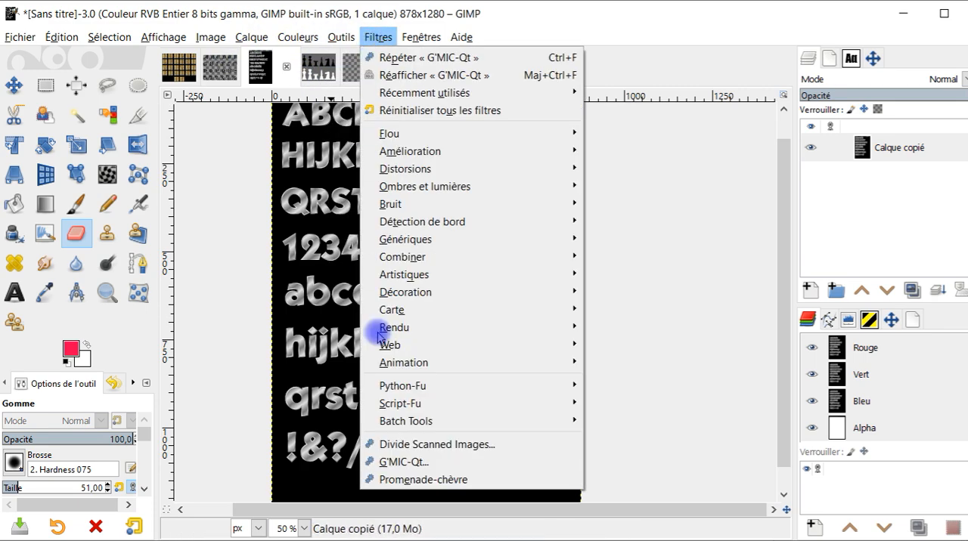
pyautogui.click(421, 463)
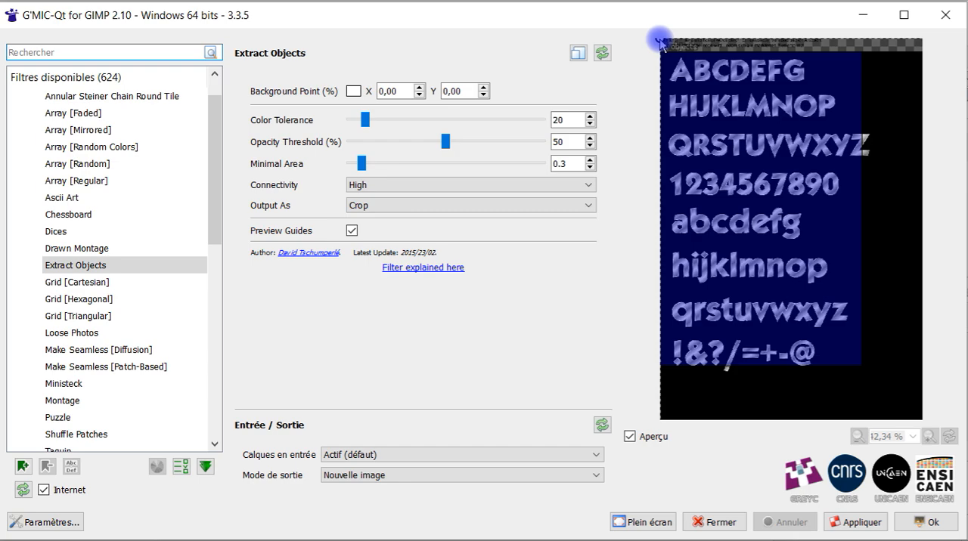
pyautogui.moveTo(661, 42); pyautogui.dragTo(821, 119)
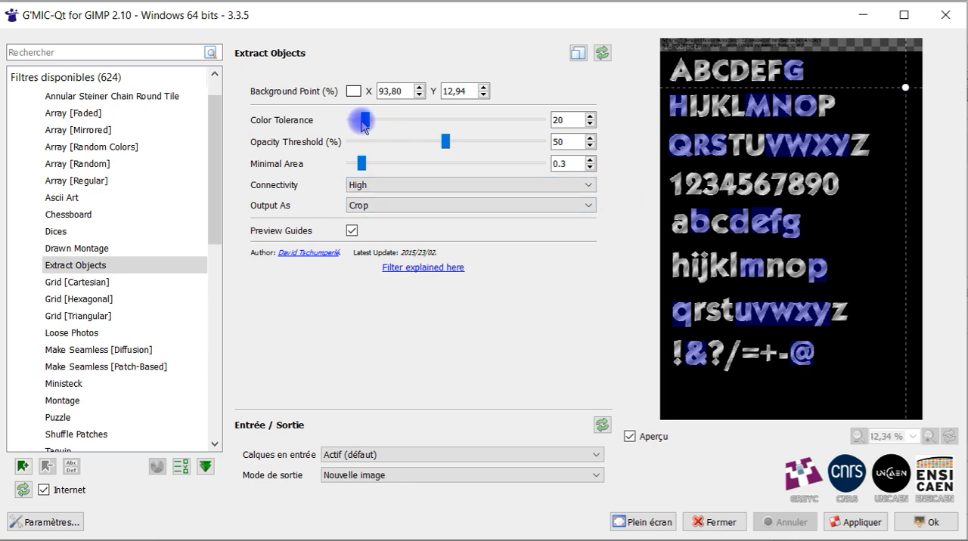
# - Lower Color Tolerance to 0 and move the background point to about X 76.01 %, Y 10.17 % in the black area
pyautogui.moveTo(368, 125); pyautogui.dragTo(403, 127)
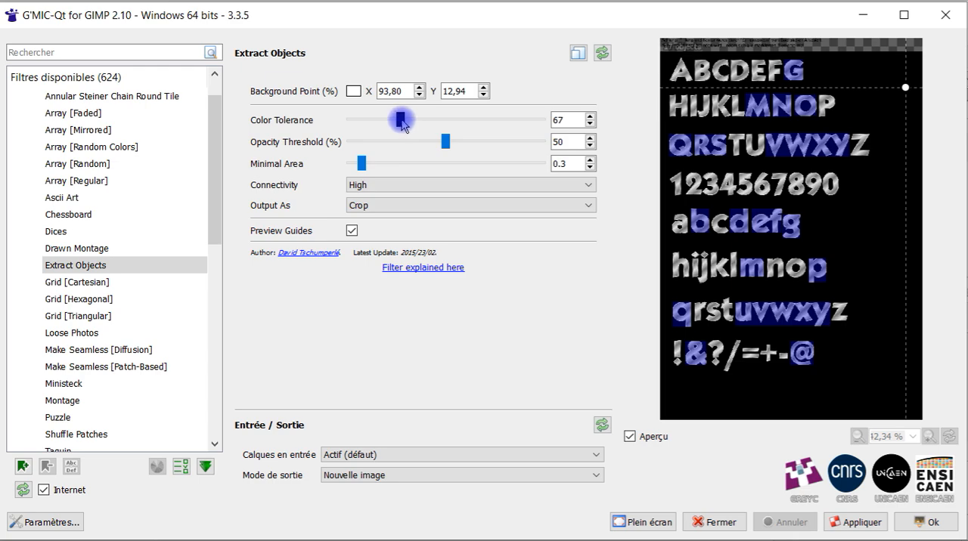
pyautogui.moveTo(403, 124); pyautogui.dragTo(342, 122)
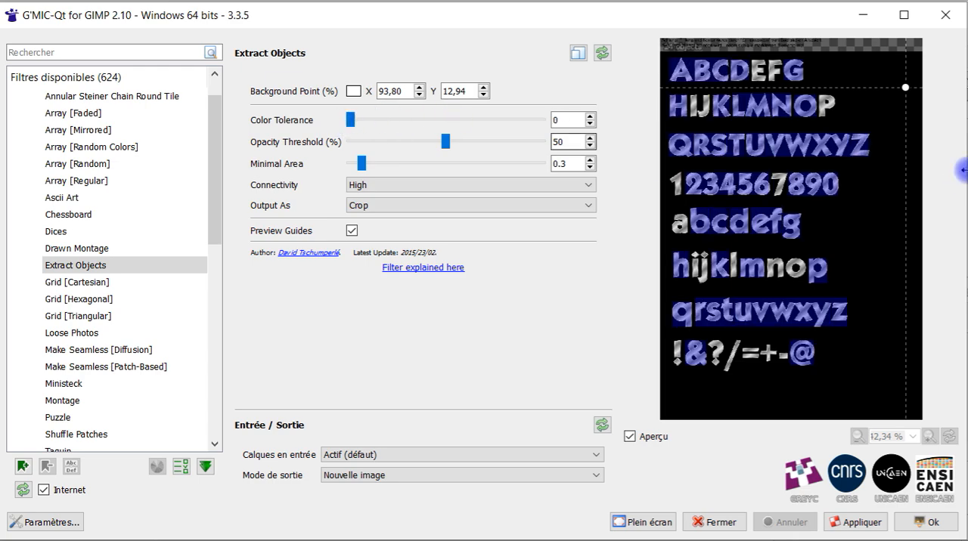
pyautogui.moveTo(904, 90); pyautogui.dragTo(864, 82)
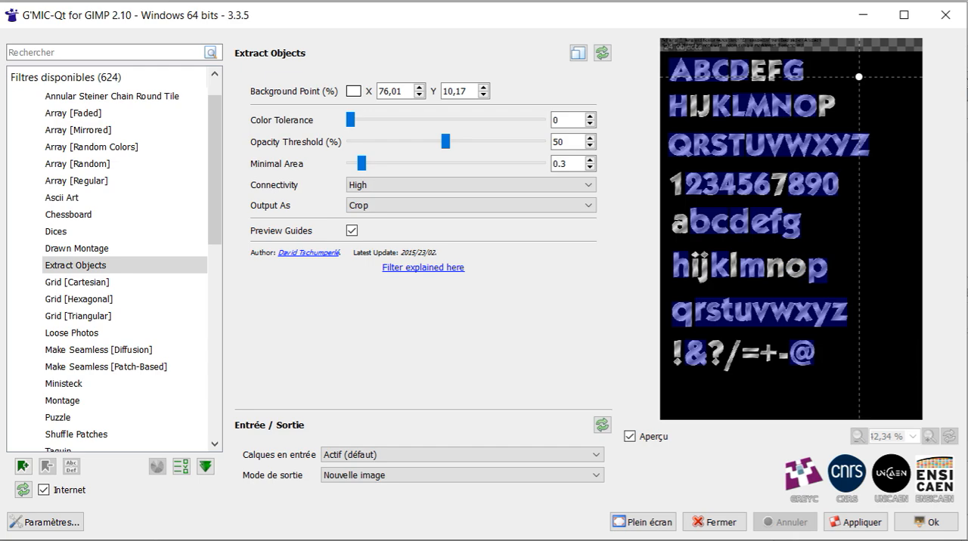
# - Set Opacity Threshold to 82 % and Minimal Area to 0 for the silver alphabet
pyautogui.moveTo(445, 142); pyautogui.dragTo(507, 142)
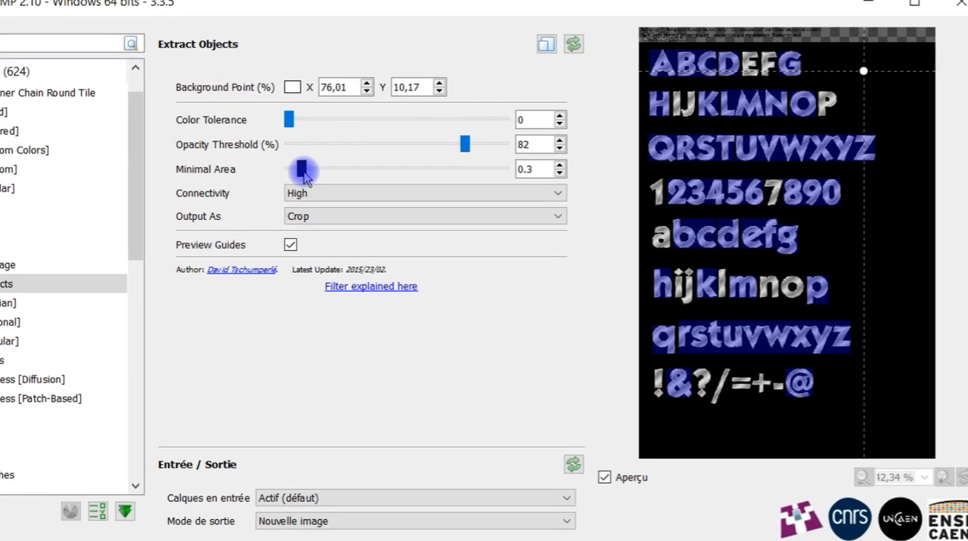
pyautogui.moveTo(362, 163); pyautogui.dragTo(432, 165)
pyautogui.moveTo(310, 185); pyautogui.dragTo(156, 183)
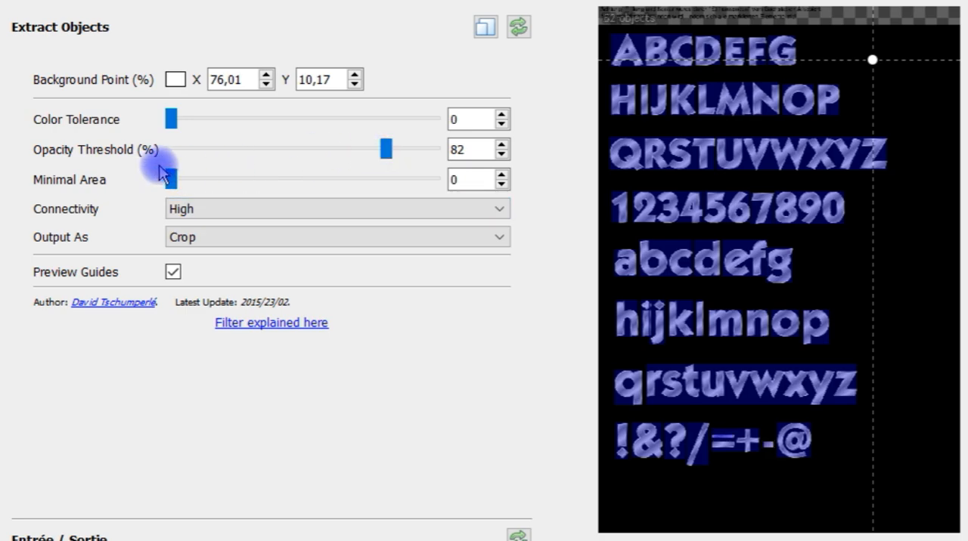
# - Set Minimal Area to 0.035 and Opacity Threshold to 49 %, and apply the extraction to the silver alphabet
pyautogui.moveTo(173, 182); pyautogui.dragTo(181, 187)
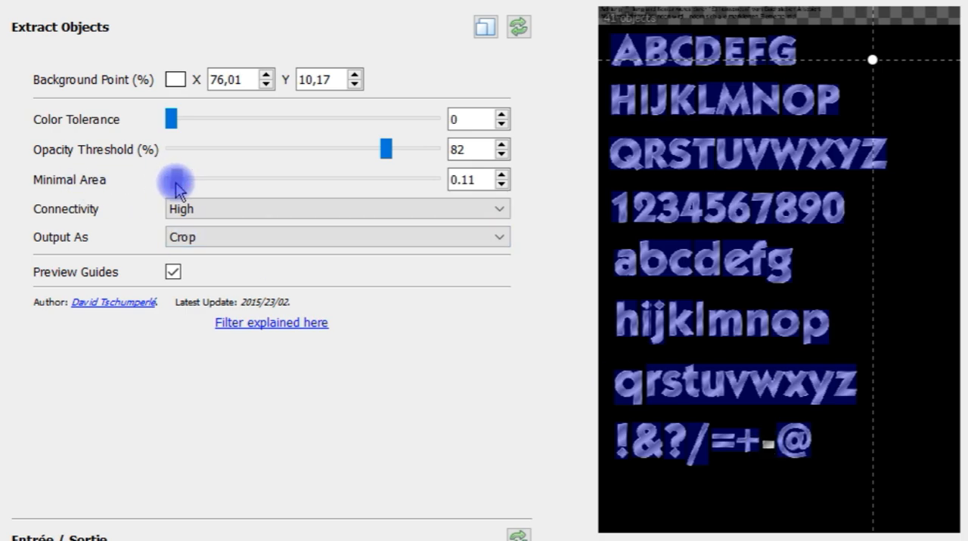
pyautogui.moveTo(176, 184); pyautogui.dragTo(173, 183)
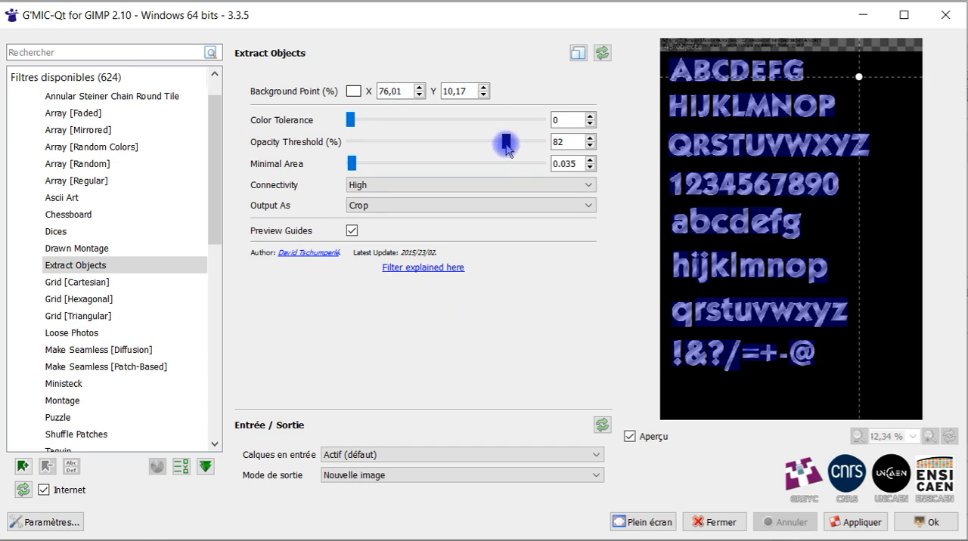
pyautogui.moveTo(506, 143); pyautogui.dragTo(445, 147)
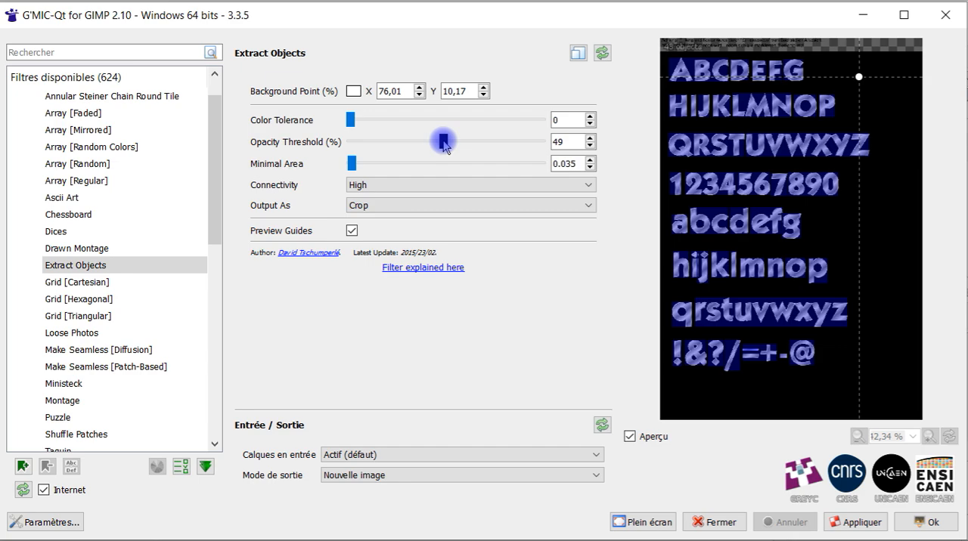
pyautogui.click(862, 521)
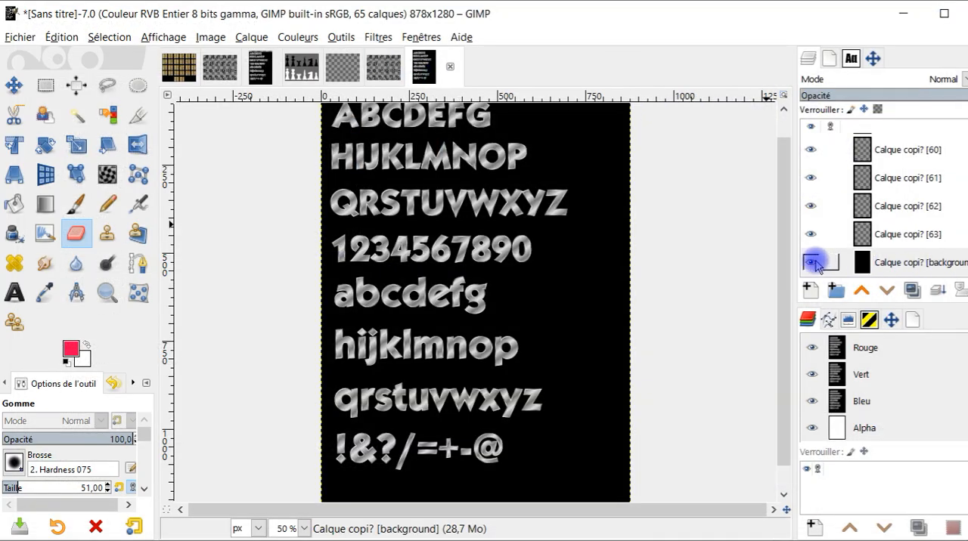
# - Hide the background layer of the extracted silver alphabet and inspect the cropped letters and the thin strip above them
pyautogui.click(815, 262)
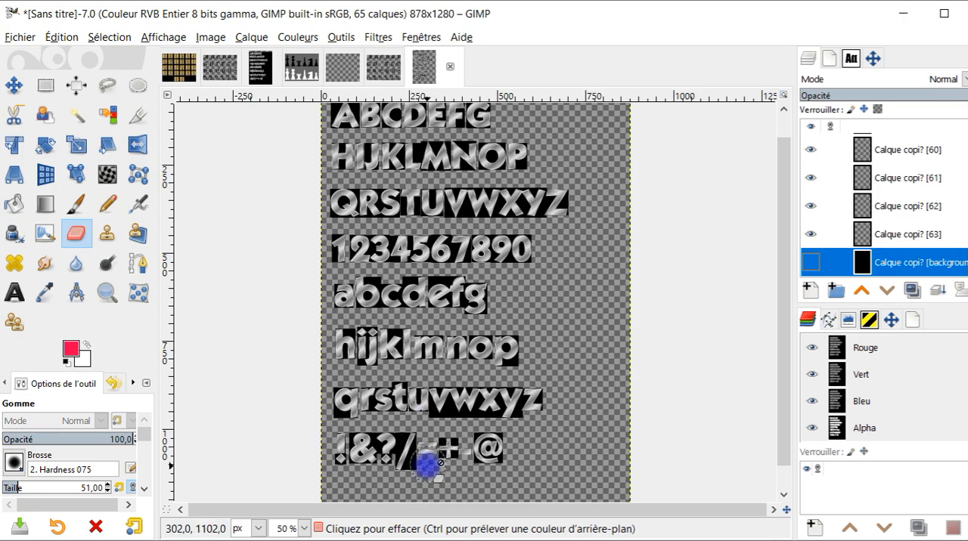
pyautogui.keyDown('ctrl'); pyautogui.scroll(3, 408, 461); pyautogui.keyUp('ctrl')
pyautogui.scroll(8, 394, 370)
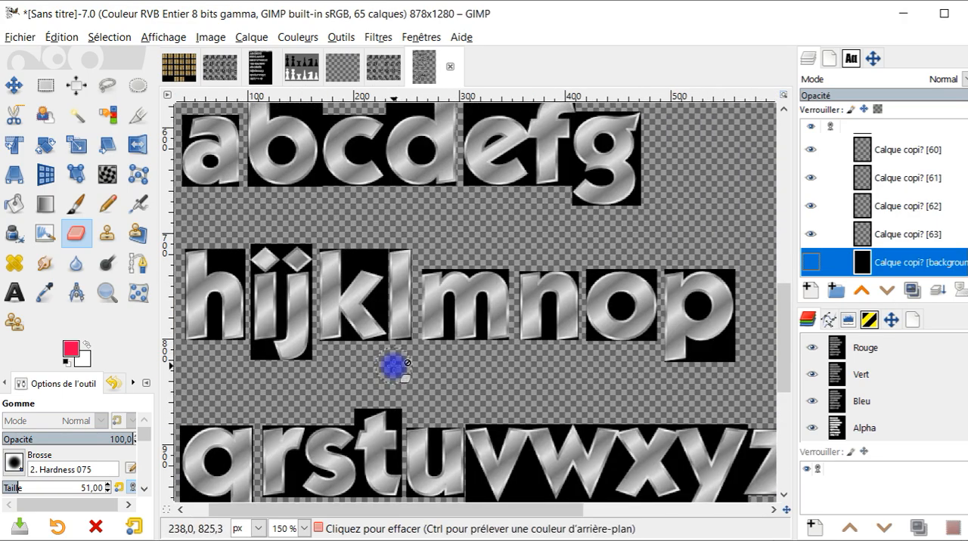
pyautogui.scroll(10, 474, 265)
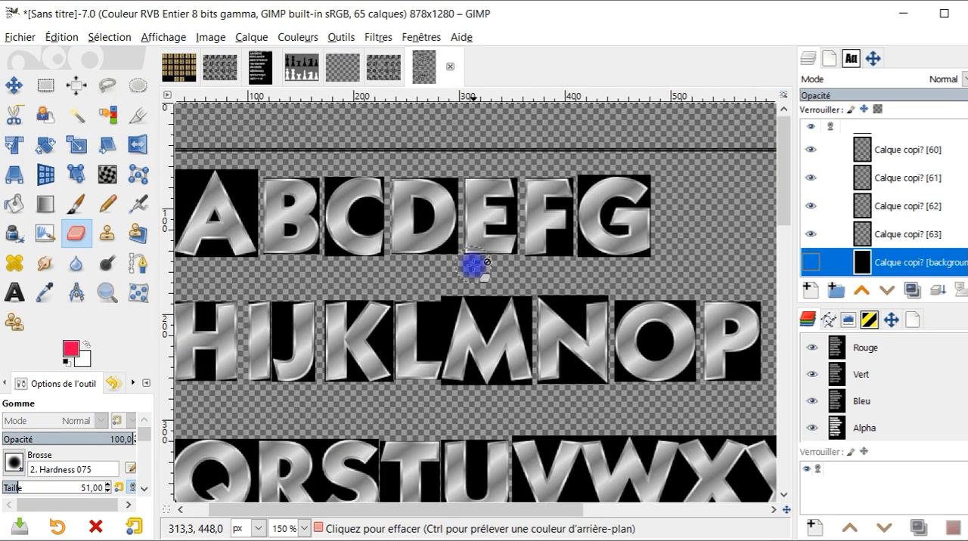
pyautogui.keyDown('ctrl'); pyautogui.scroll(-1, 474, 269); pyautogui.keyUp('ctrl')
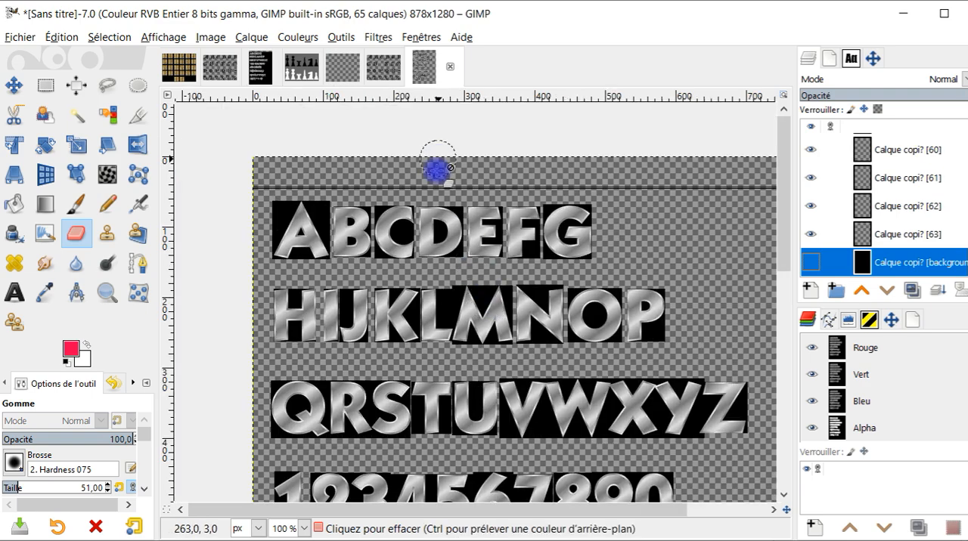
pyautogui.keyDown('ctrl'); pyautogui.scroll(2, 443, 180); pyautogui.keyUp('ctrl')
pyautogui.keyDown('ctrl'); pyautogui.scroll(1, 443, 180); pyautogui.keyUp('ctrl')
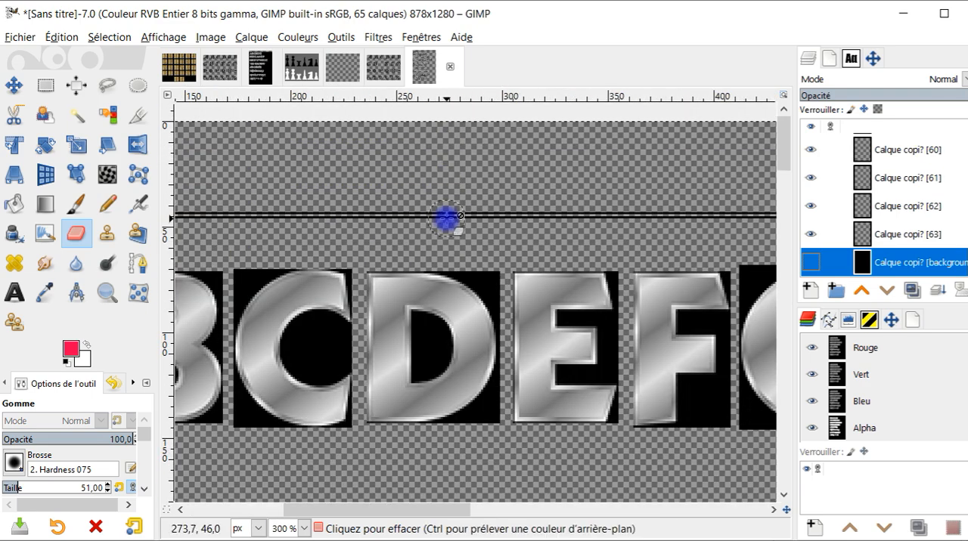
pyautogui.keyDown('ctrl'); pyautogui.scroll(-5, 446, 219); pyautogui.keyUp('ctrl')
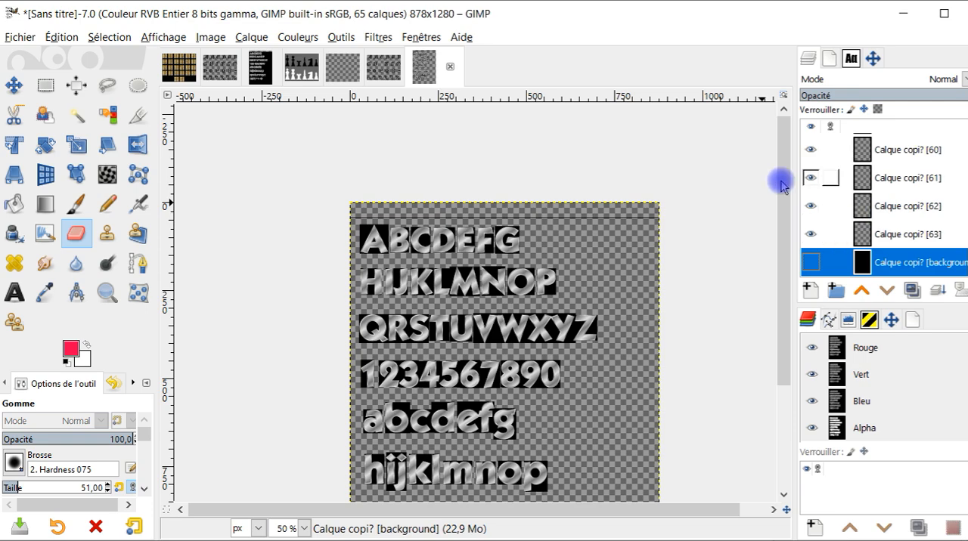
pyautogui.scroll(3, 806, 183)
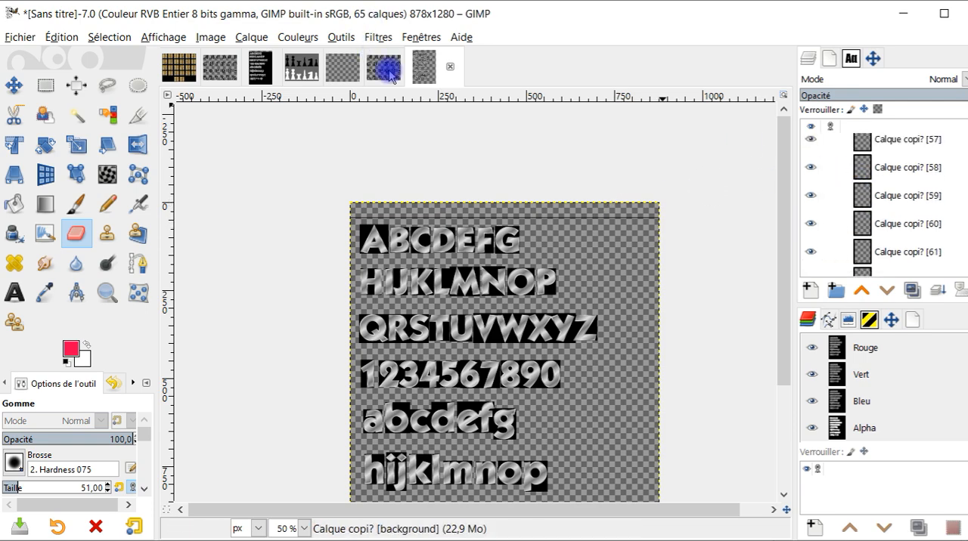
# - Switch to the extracted gold alphabet image and make all its layers visible again
pyautogui.click(344, 69)
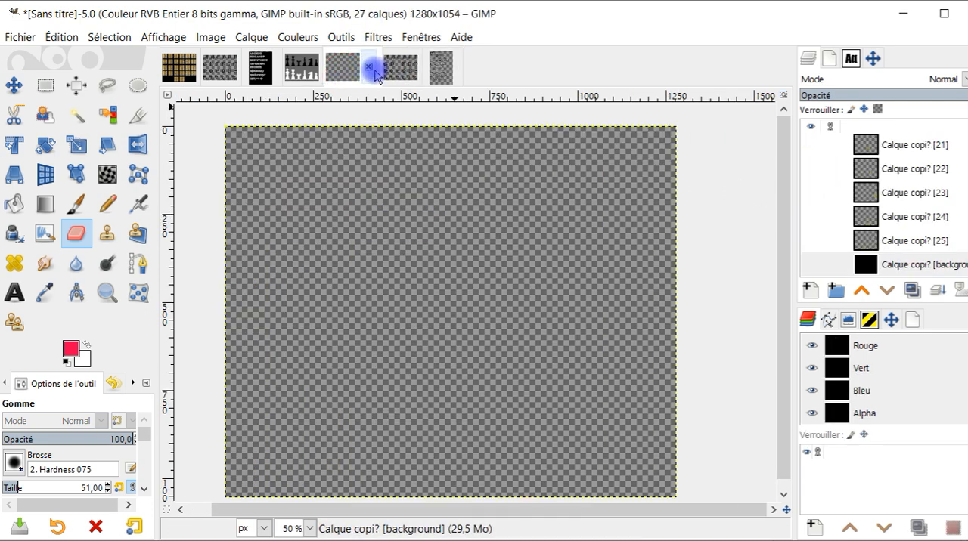
pyautogui.keyDown('shift'); pyautogui.click(811, 239); pyautogui.keyUp('shift')
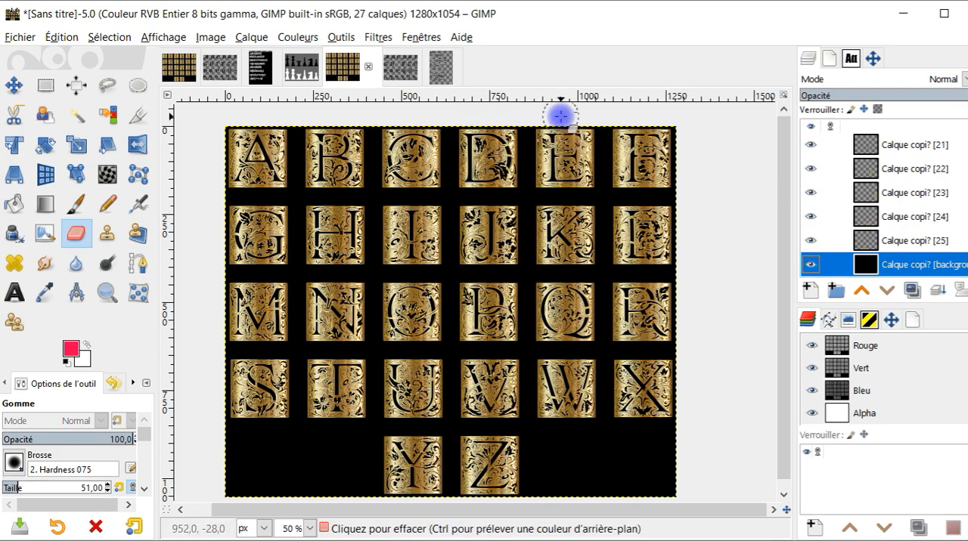
# - Copy the pink-background portrait from its Pixabay page in the browser and paste it into GIMP as a new image
pyautogui.click(170, 539)
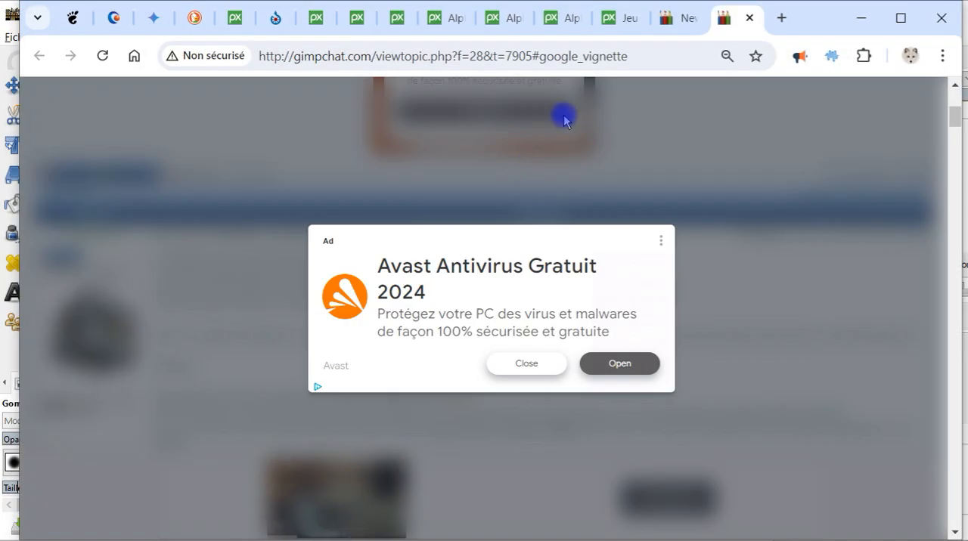
pyautogui.click(624, 19)
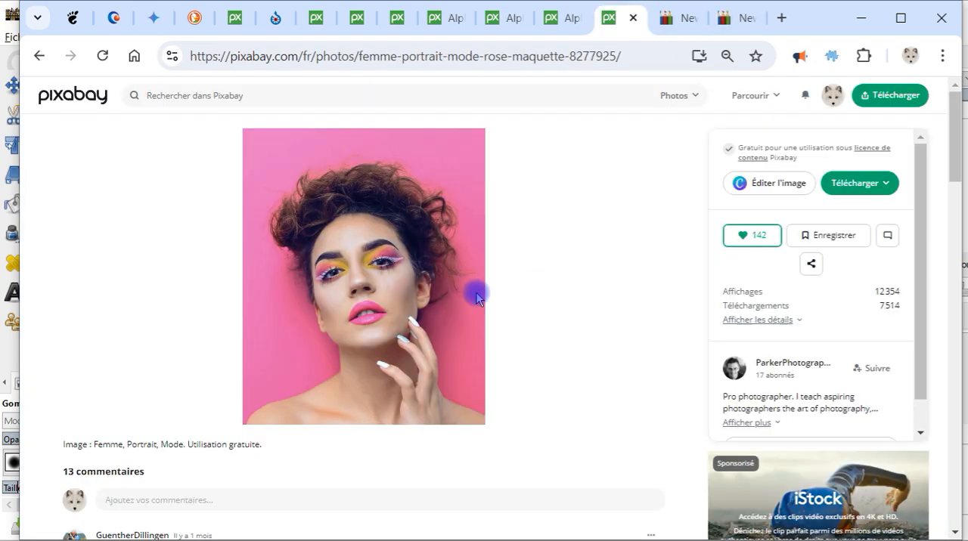
pyautogui.rightClick(344, 245)
pyautogui.click(426, 316)
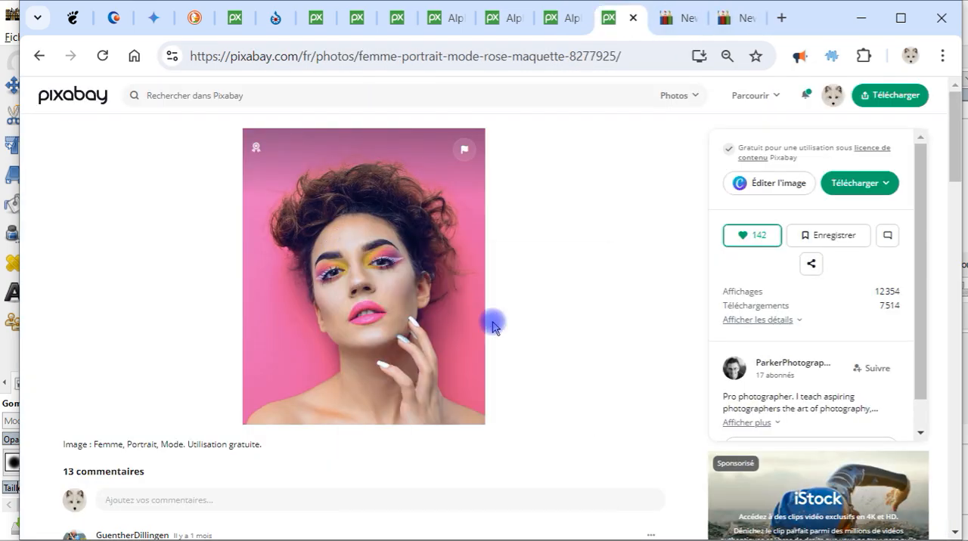
pyautogui.click(61, 38)
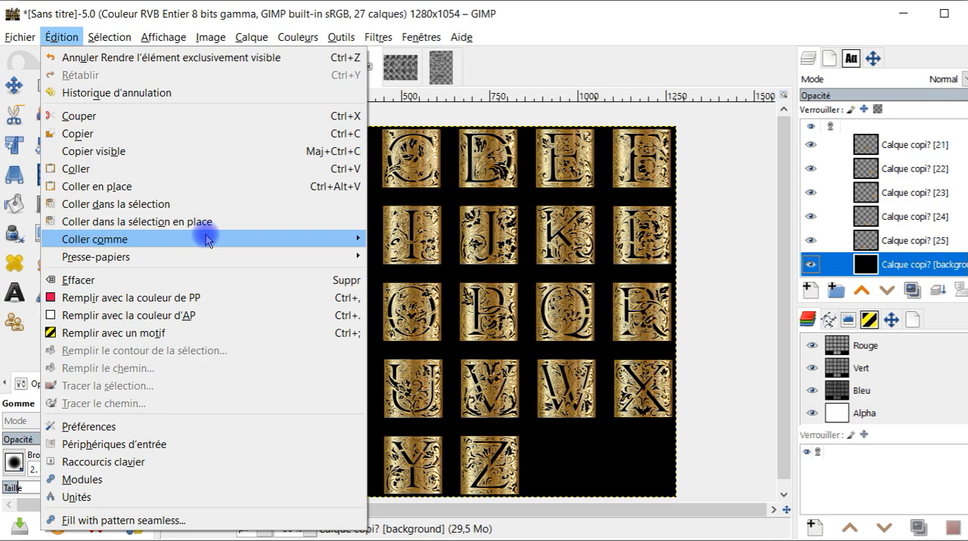
pyautogui.moveTo(355, 236)
pyautogui.click(446, 275)
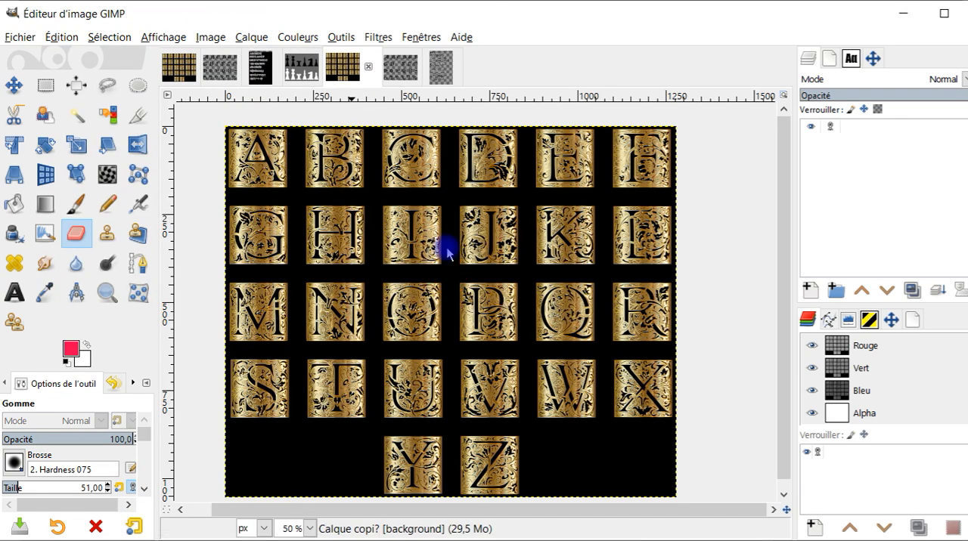
# - Open G'MIC-Qt Extract Objects on the portrait and set Color Tolerance to 58
pyautogui.click(378, 37)
pyautogui.click(408, 76)
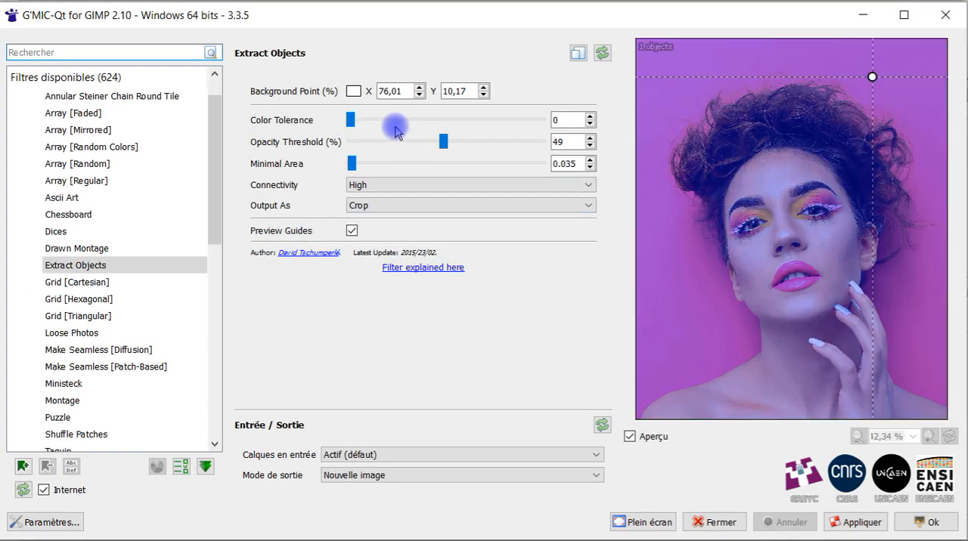
pyautogui.moveTo(350, 126); pyautogui.dragTo(420, 126)
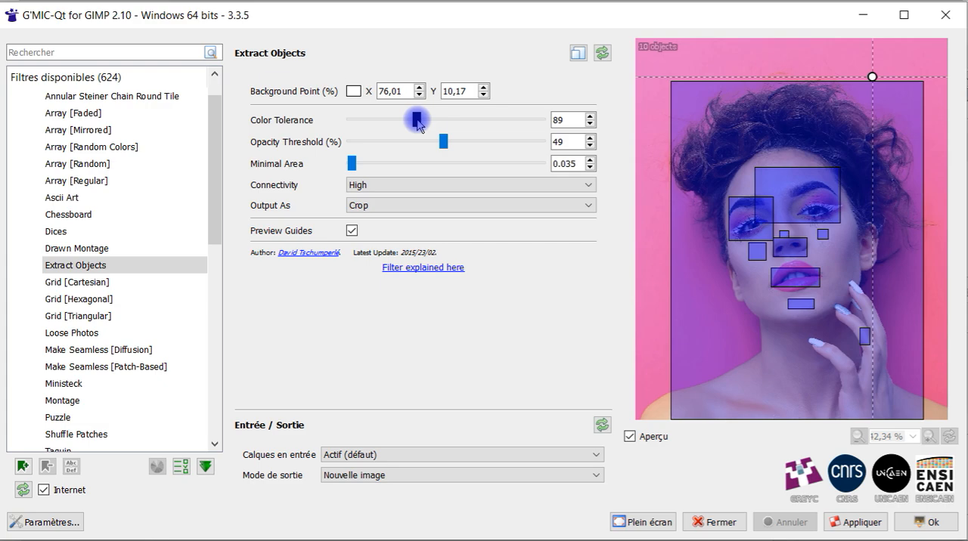
pyautogui.moveTo(413, 121); pyautogui.dragTo(407, 121)
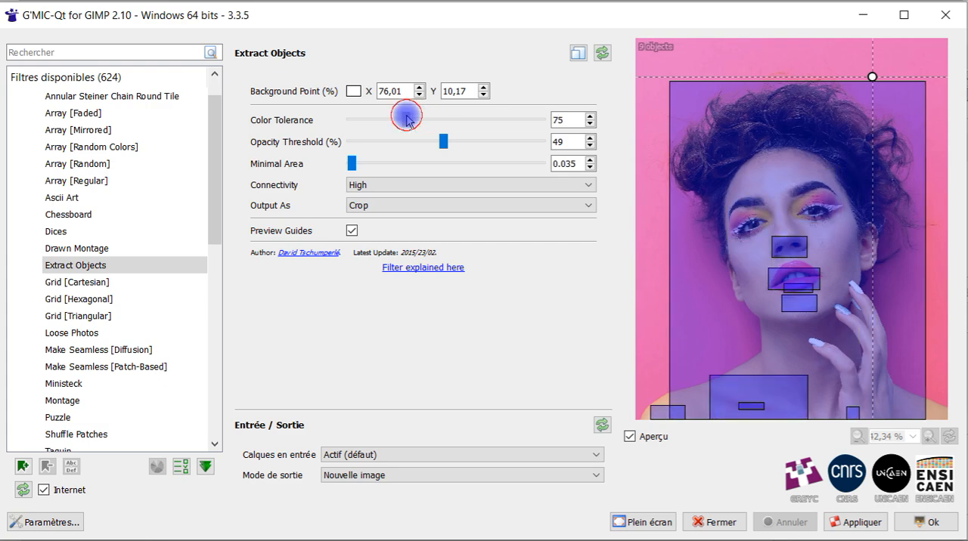
# - Move the background point to about X 85.97 %, Y 68.21 % beside the woman's hand and set Color Tolerance to 109
pyautogui.moveTo(872, 76); pyautogui.dragTo(907, 67)
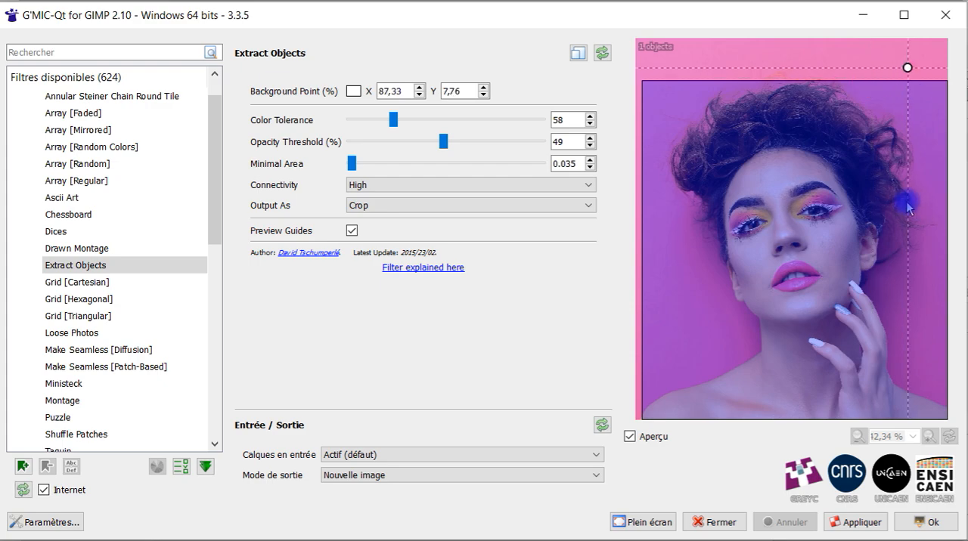
pyautogui.moveTo(908, 70); pyautogui.dragTo(897, 306)
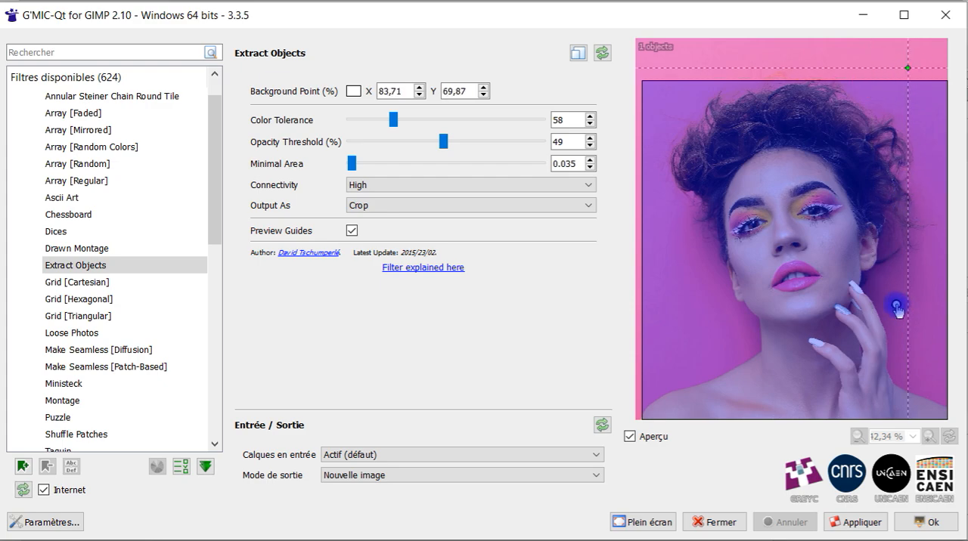
pyautogui.click(421, 123)
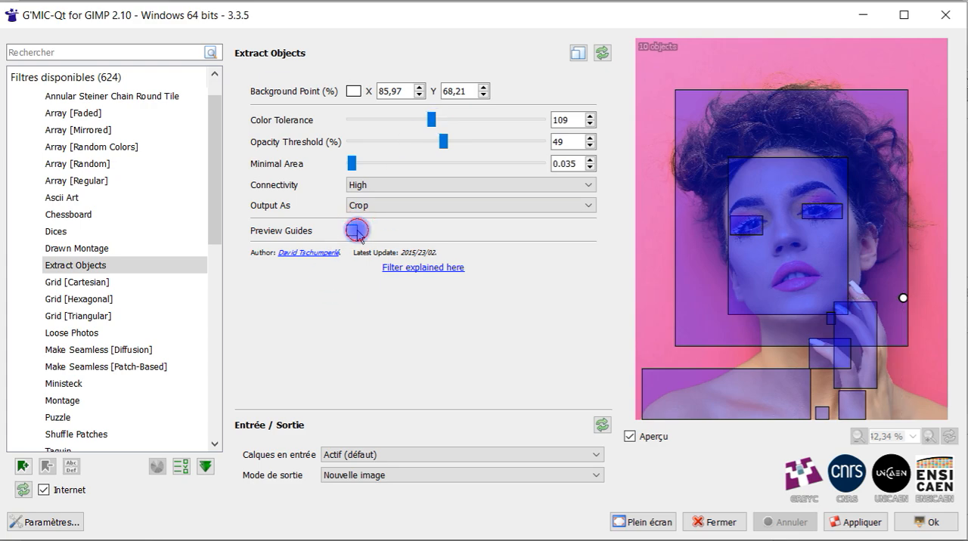
# - Try Color Tolerance 141 on the portrait and compare the preview with Preview Guides off and on
pyautogui.click(352, 230)
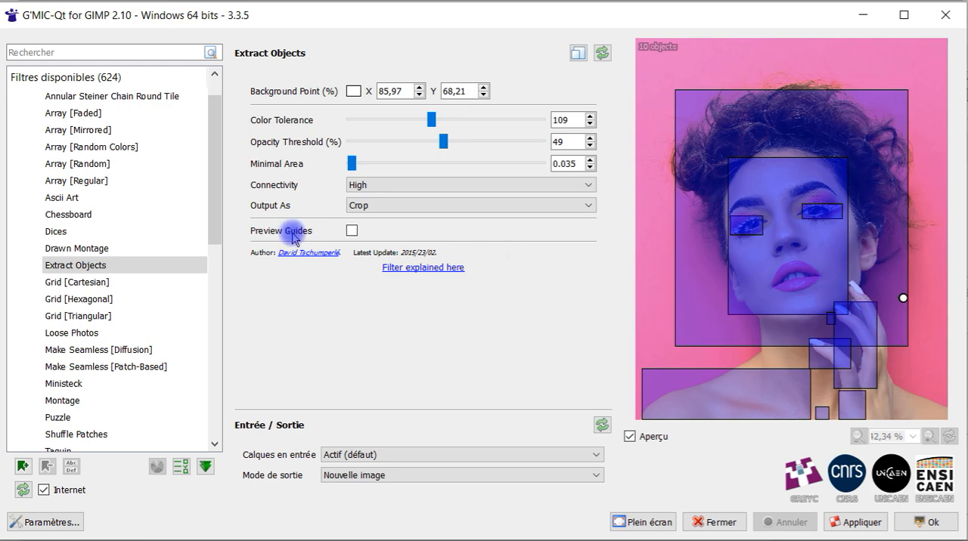
pyautogui.click(353, 230)
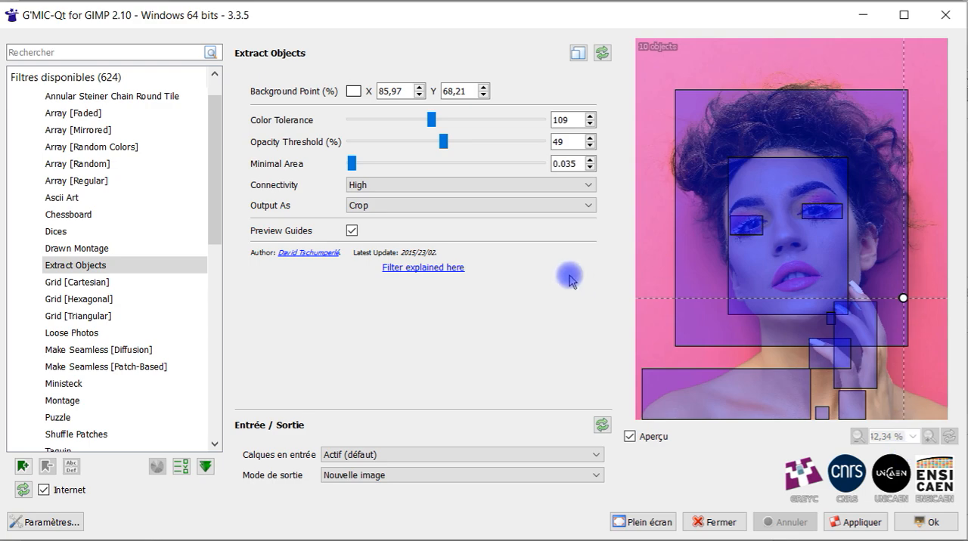
pyautogui.moveTo(432, 120); pyautogui.dragTo(455, 120)
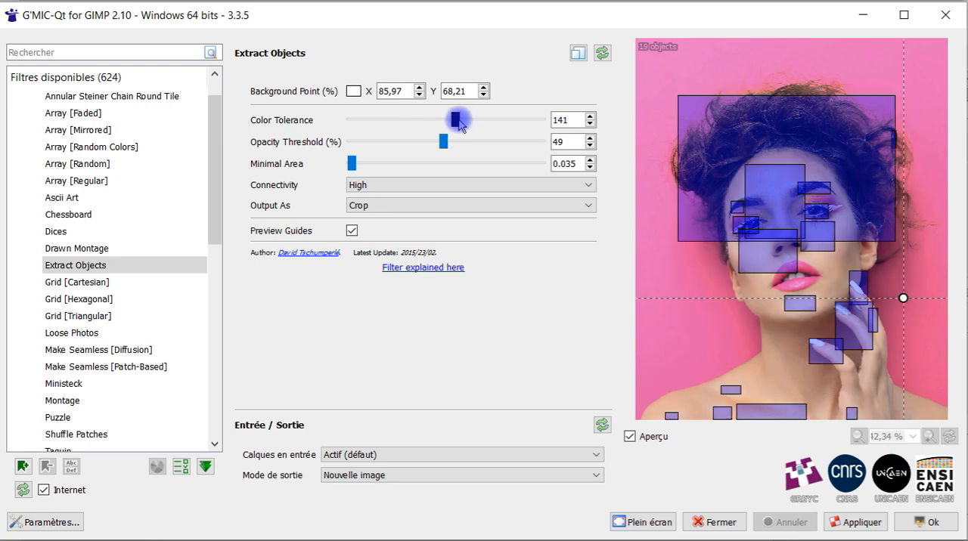
pyautogui.click(355, 230)
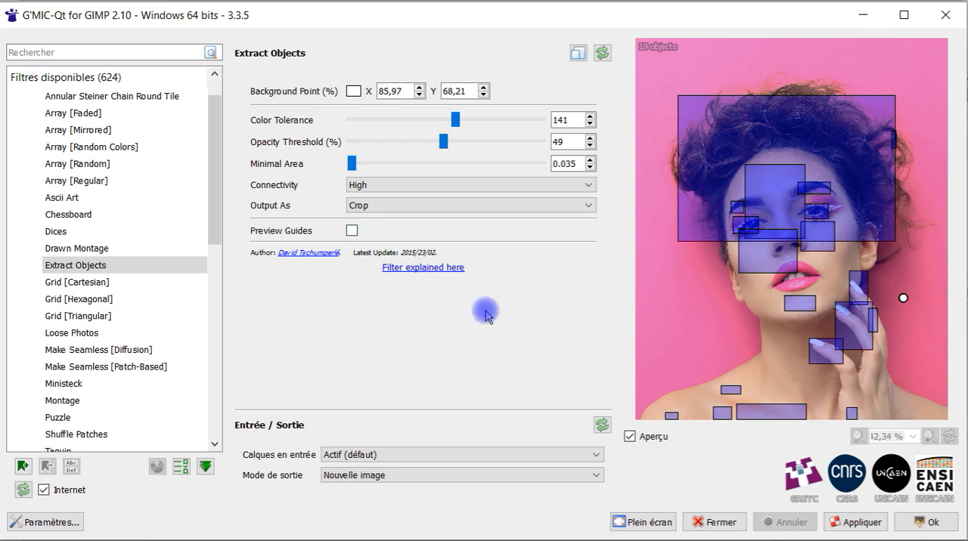
pyautogui.click(352, 230)
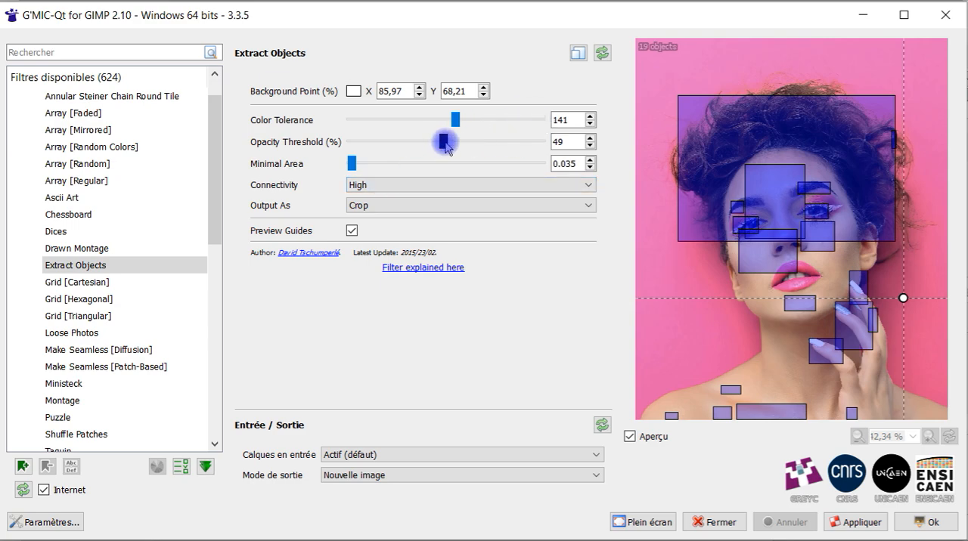
# - Extract the portrait's objects with Color Tolerance 107, Opacity Threshold 13 % and the output set to Segmentation
pyautogui.moveTo(428, 141); pyautogui.dragTo(374, 142)
pyautogui.moveTo(462, 119); pyautogui.dragTo(434, 127)
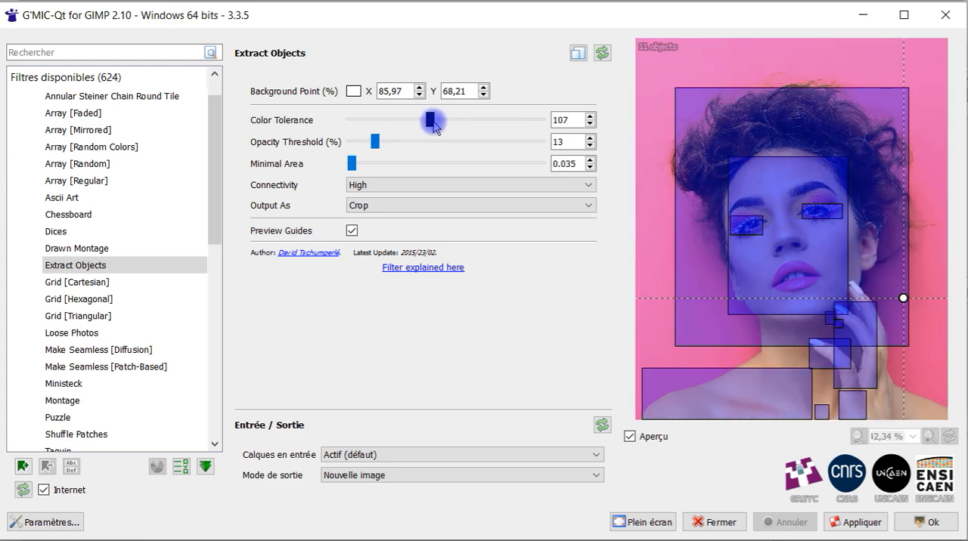
pyautogui.click(356, 205)
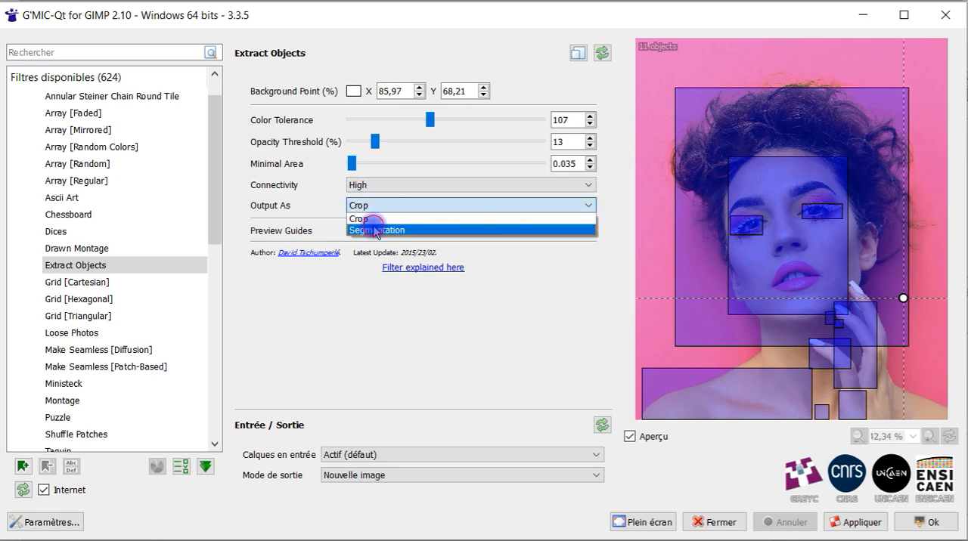
pyautogui.click(376, 231)
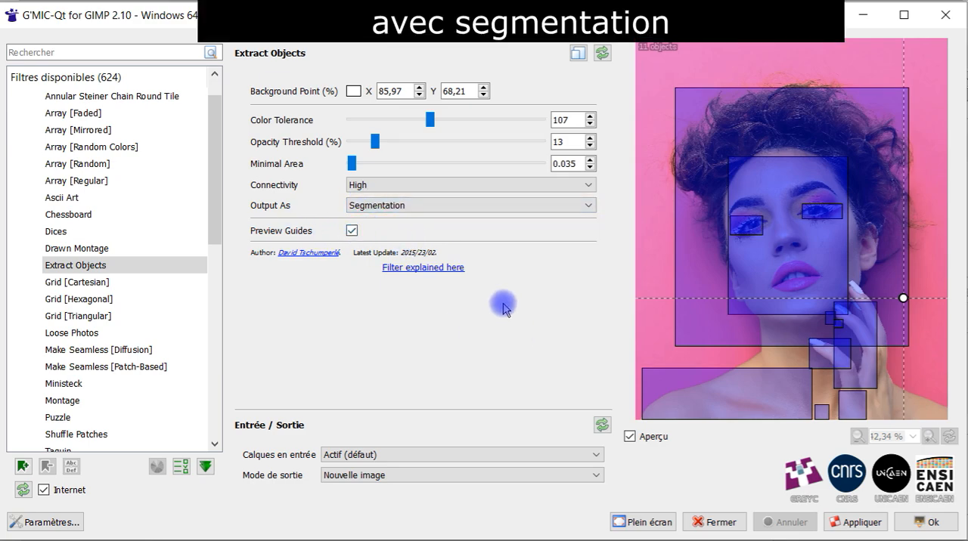
pyautogui.click(899, 530)
# - Inspect the segmented portrait by toggling the visibility of its background layer
pyautogui.scroll(-5, 877, 210)
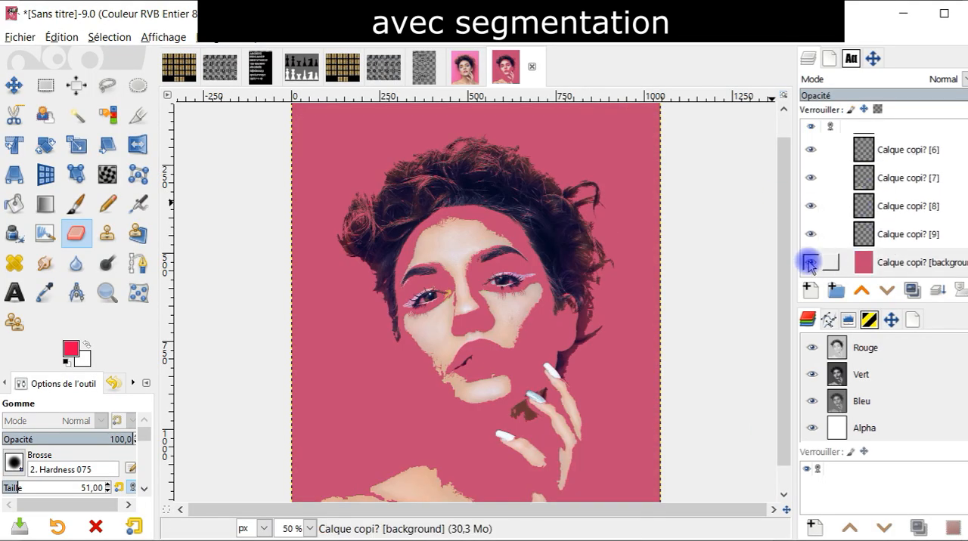
pyautogui.keyDown('shift'); pyautogui.click(809, 262); pyautogui.keyUp('shift')
pyautogui.keyDown('shift'); pyautogui.click(809, 262); pyautogui.keyUp('shift')
pyautogui.click(809, 263)
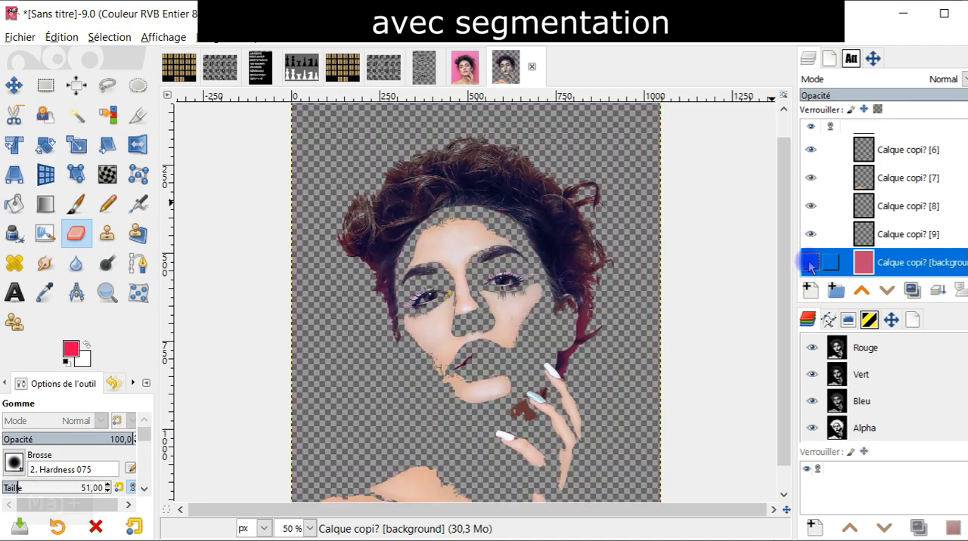
pyautogui.moveTo(602, 364); pyautogui.dragTo(609, 330)
pyautogui.click(808, 262)
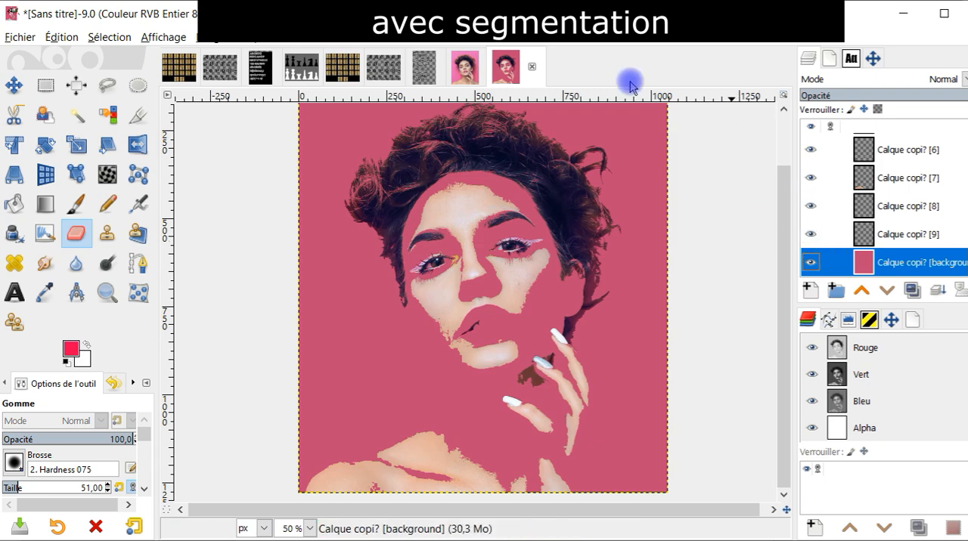
# - Close the segmented result without saving and extract the original portrait's objects again with the output set to Crop
pyautogui.click(529, 69)
pyautogui.click(497, 371)
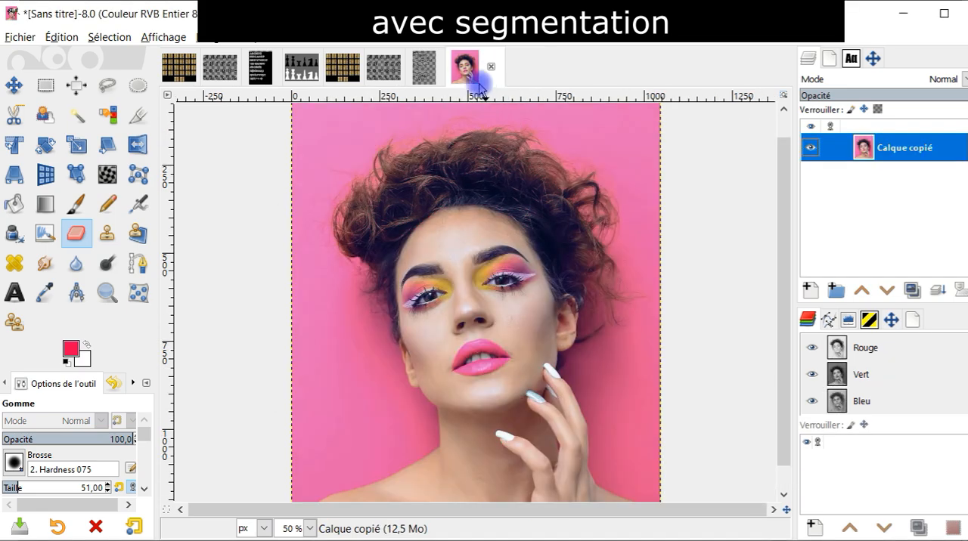
pyautogui.click(376, 37)
pyautogui.click(405, 76)
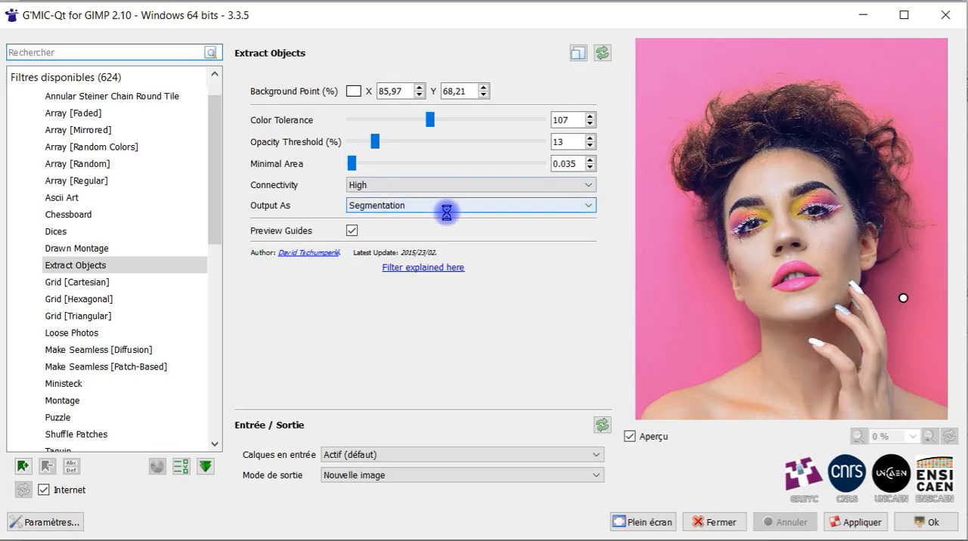
pyautogui.click(416, 205)
pyautogui.click(414, 219)
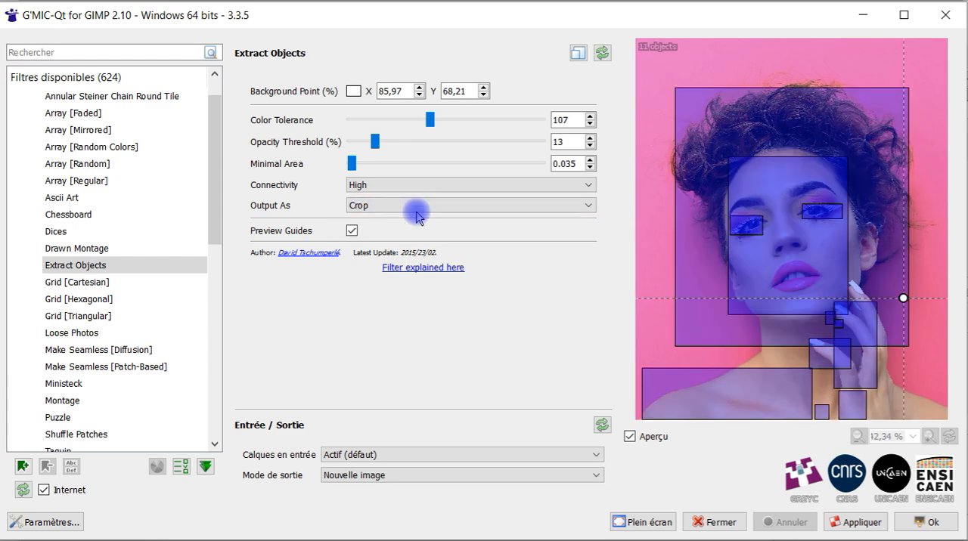
pyautogui.click(924, 522)
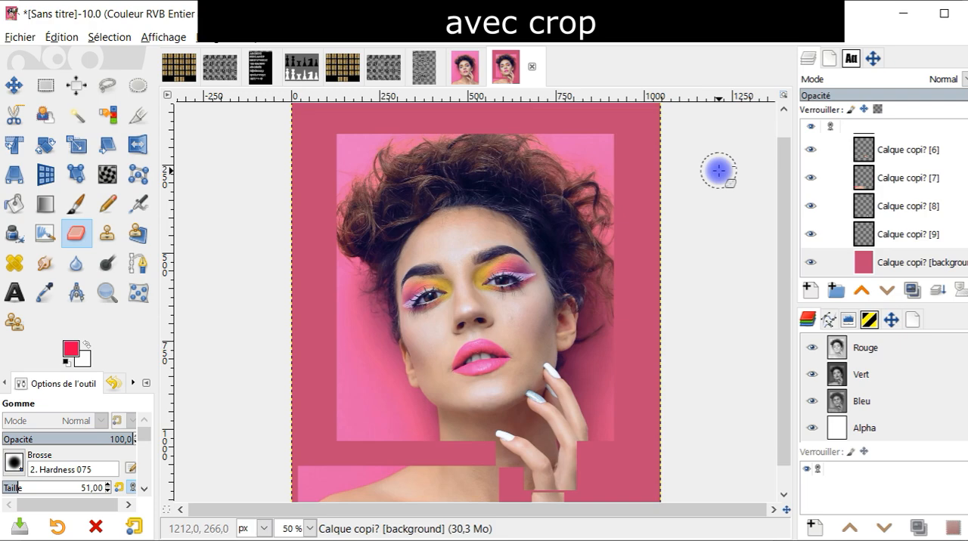
# - Hide the background layer of the cropped extraction to check the extracted regions
pyautogui.click(811, 262)
pyautogui.moveTo(610, 270); pyautogui.dragTo(620, 244)
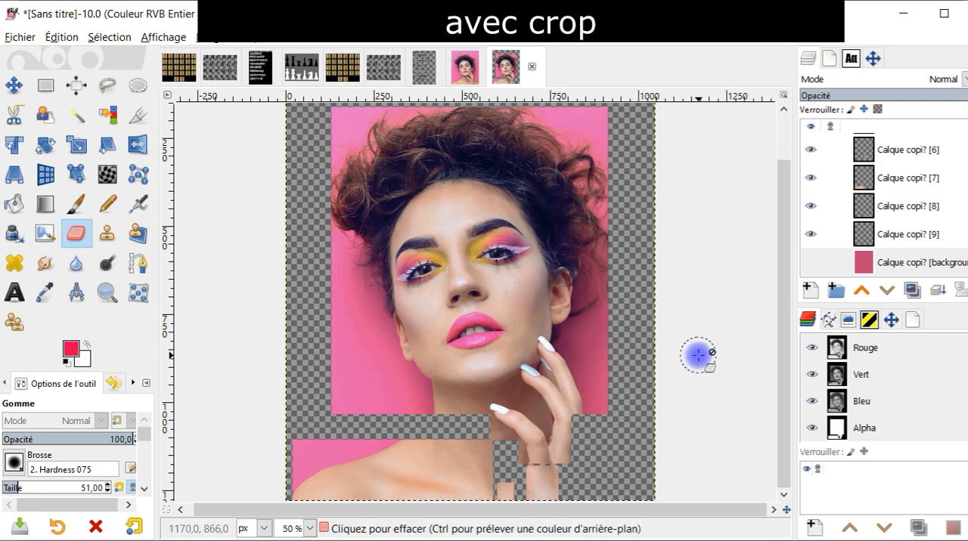
# - Return to the original portrait and run Extract Objects on it again with the output set to Segmentation
pyautogui.click(464, 70)
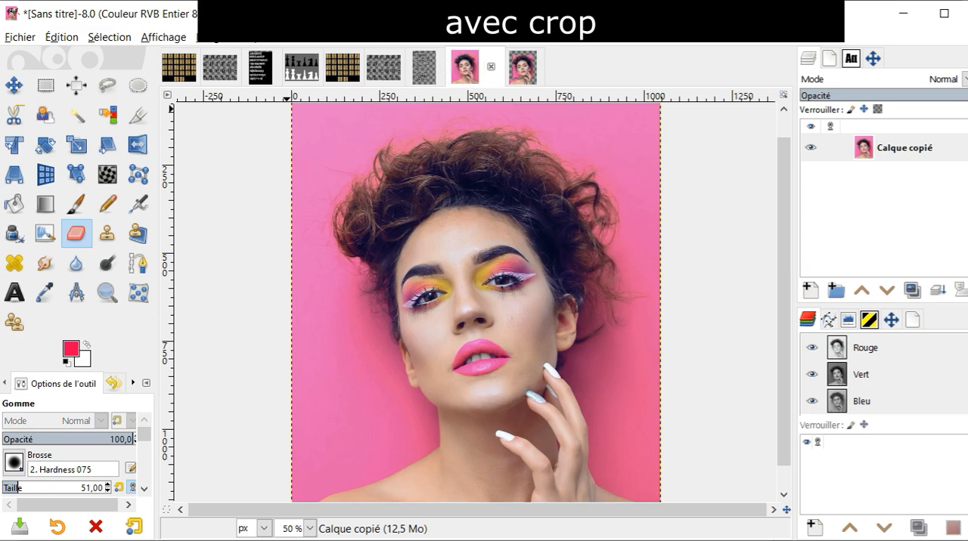
pyautogui.click(365, 41)
pyautogui.click(424, 74)
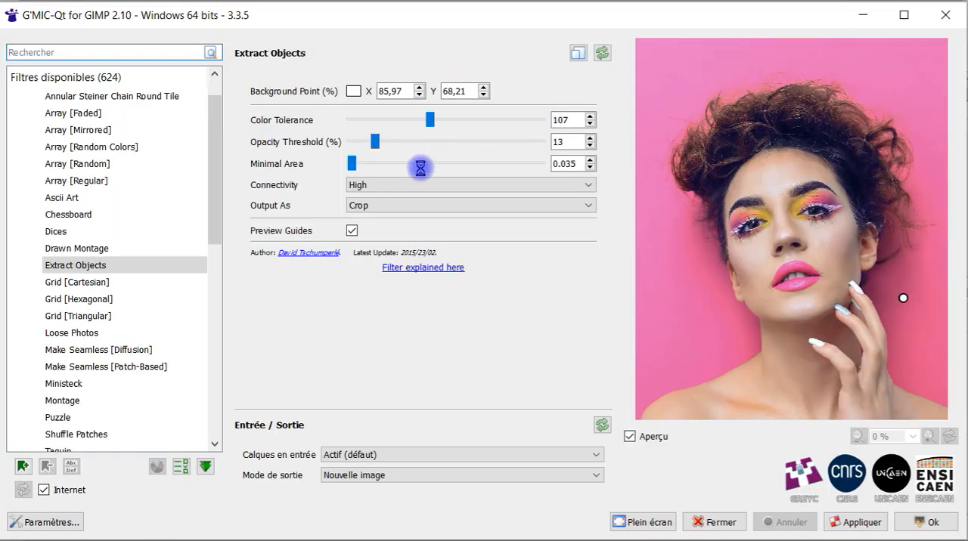
pyautogui.click(393, 206)
pyautogui.click(376, 230)
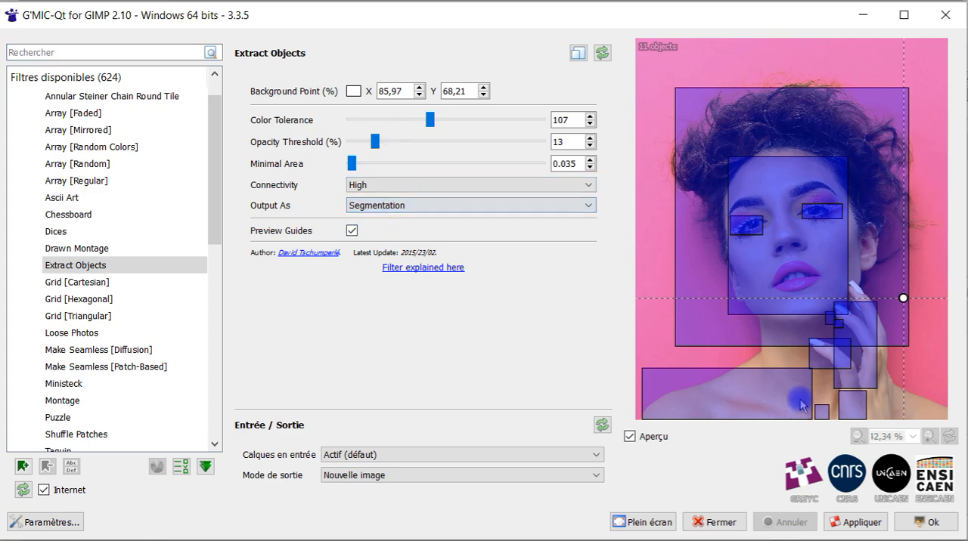
pyautogui.click(917, 522)
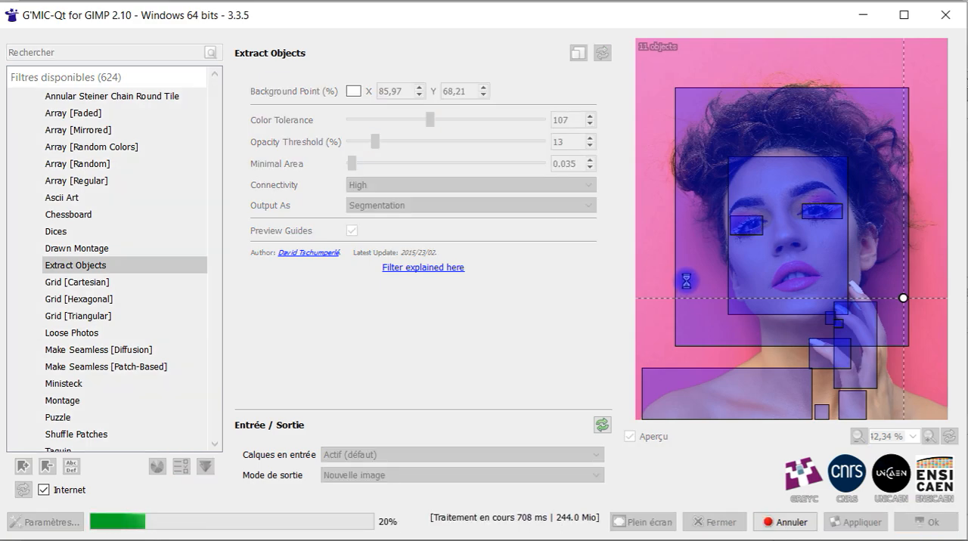